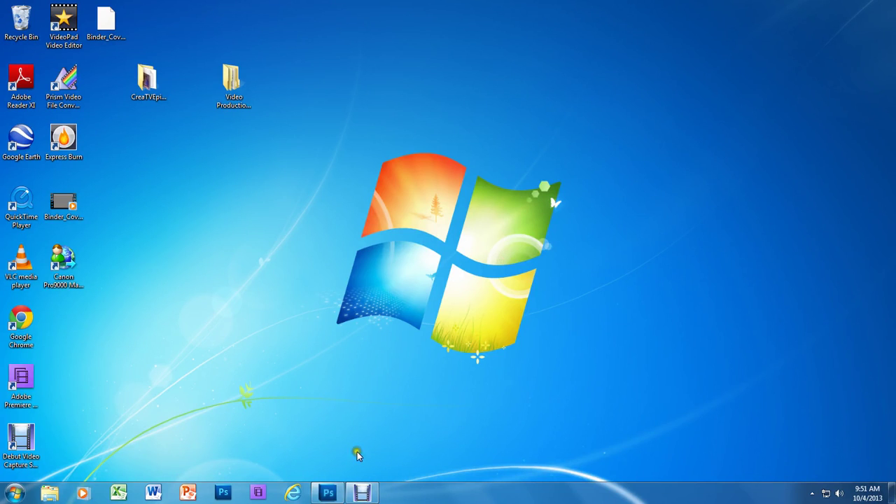
- Switch to Photoshop and browse to Network Drive (P: on 3RM50-T) to find an image to open
{"action": "left_click", "coordinate": [328, 493]}
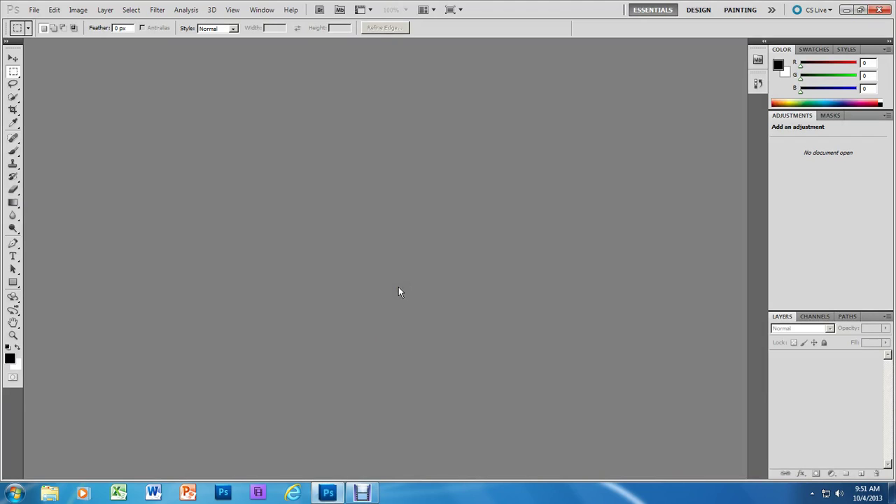
{"action": "left_click", "coordinate": [35, 10]}
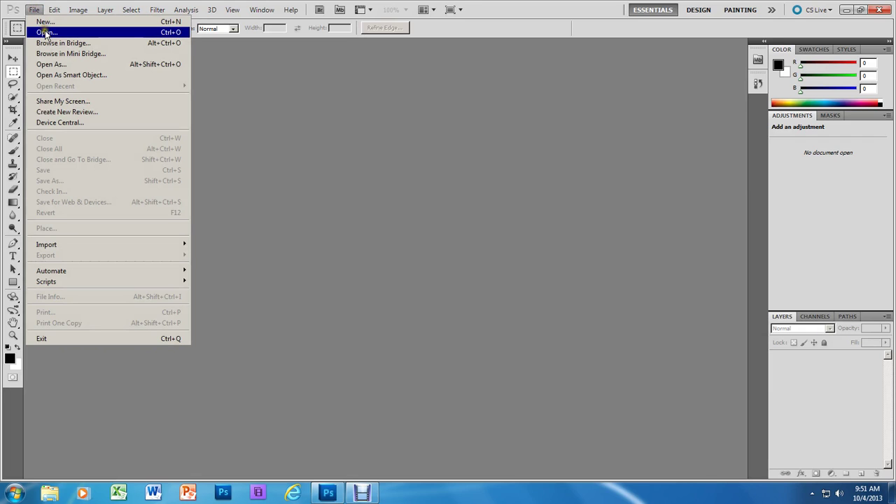
{"action": "left_click", "coordinate": [44, 33]}
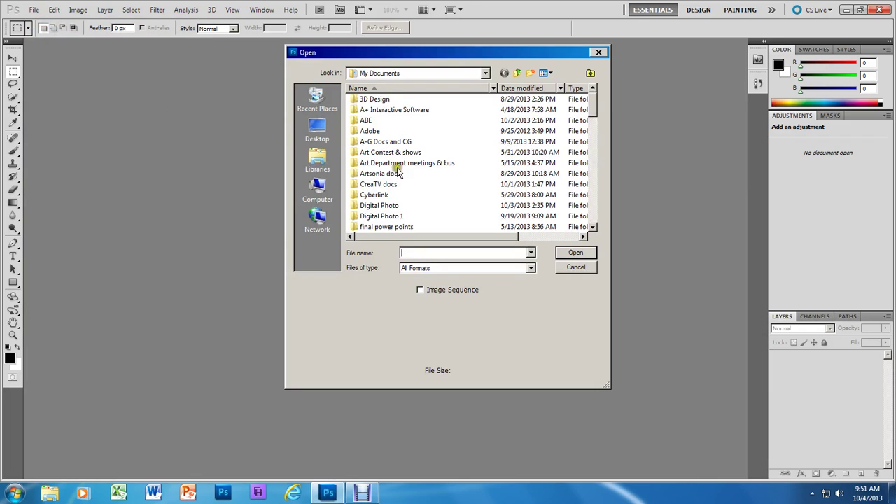
{"action": "left_click", "coordinate": [310, 186]}
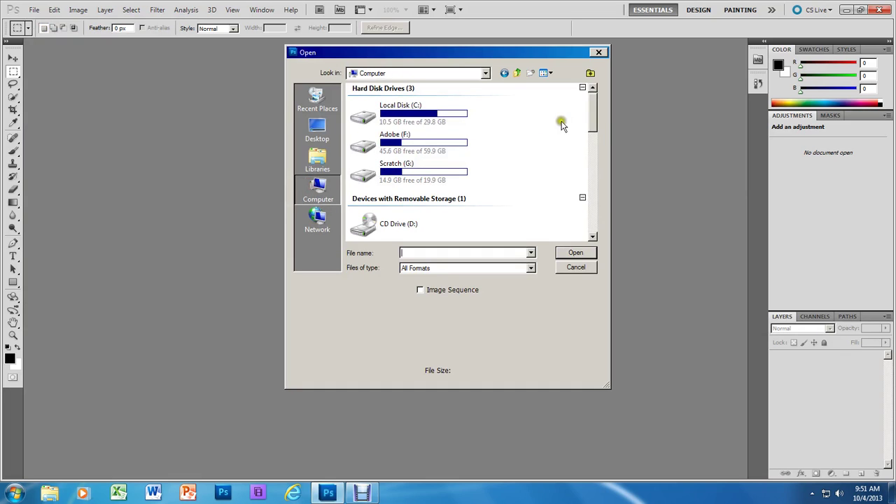
{"action": "left_click_drag", "start_coordinate": [597, 111], "coordinate": [606, 199]}
{"action": "left_click", "coordinate": [403, 119]}
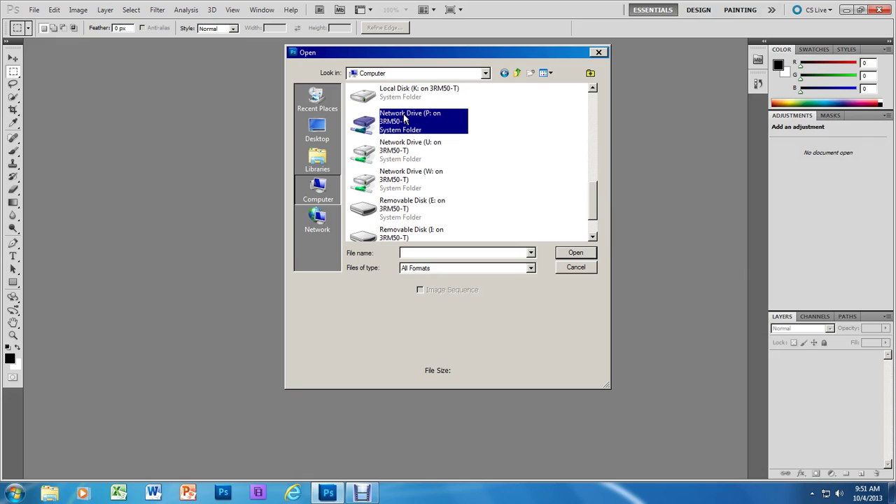
{"action": "left_click", "coordinate": [575, 254]}
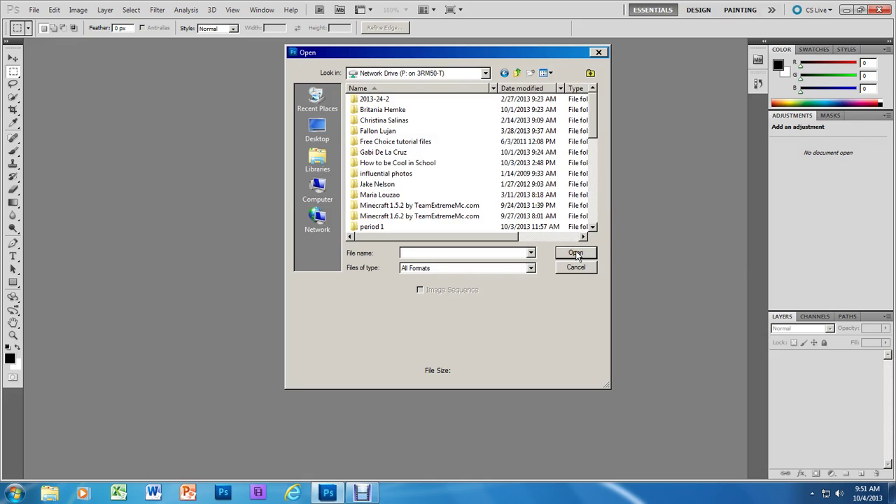
- Open the photo IMG_6229 from the landscape edit folder inside photo demo examples
{"action": "left_click_drag", "start_coordinate": [596, 120], "coordinate": [594, 158]}
{"action": "double_click", "coordinate": [404, 143]}
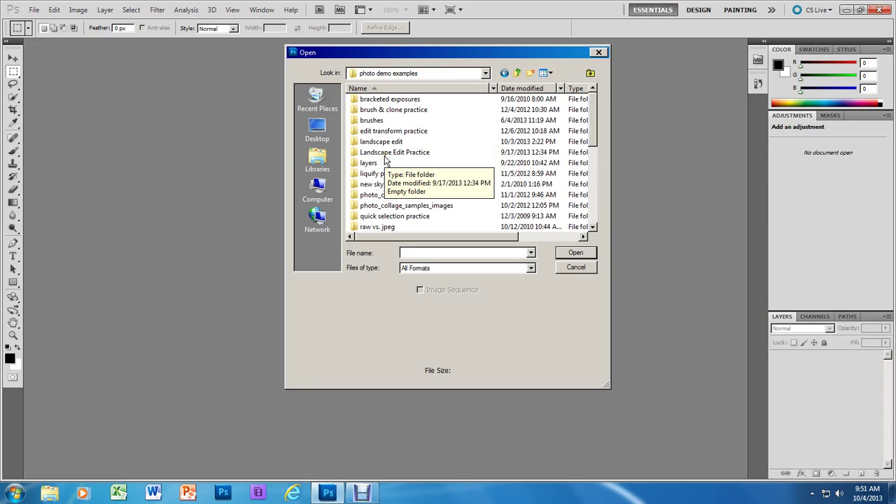
{"action": "double_click", "coordinate": [389, 141]}
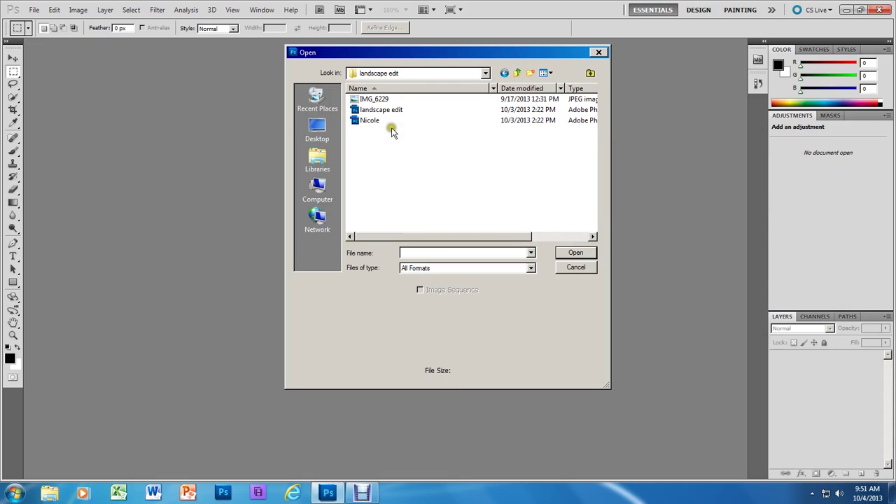
{"action": "left_click", "coordinate": [382, 102]}
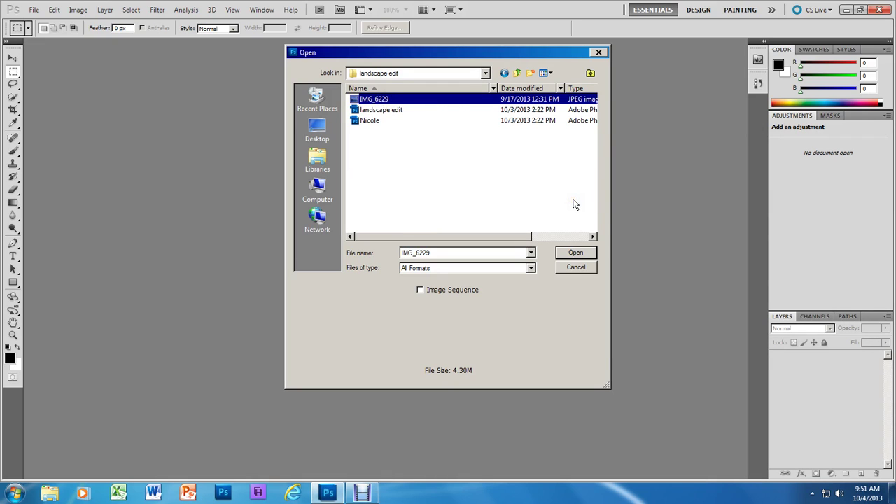
{"action": "left_click", "coordinate": [575, 255]}
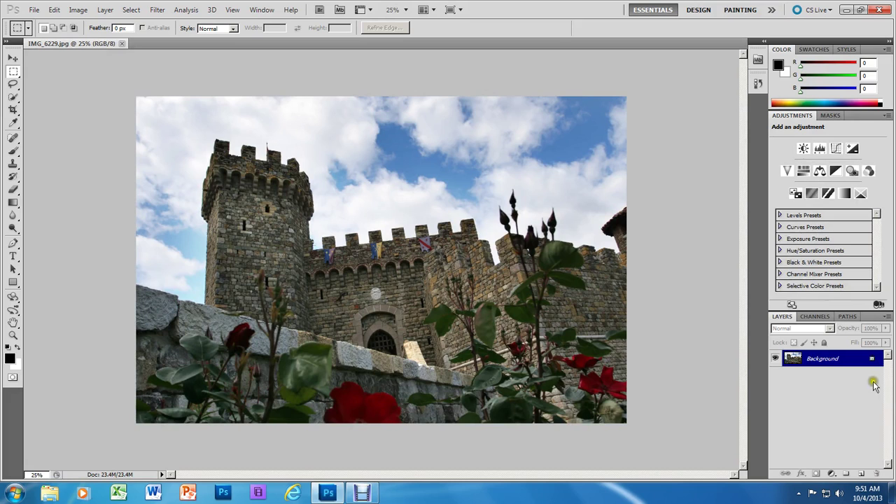
- Duplicate the Background layer as "working image"
{"action": "right_click", "coordinate": [833, 363]}
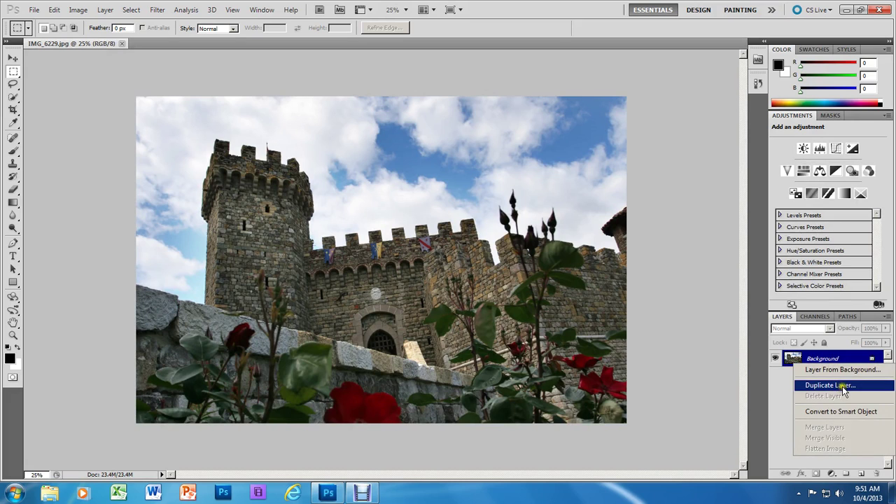
{"action": "left_click", "coordinate": [840, 386]}
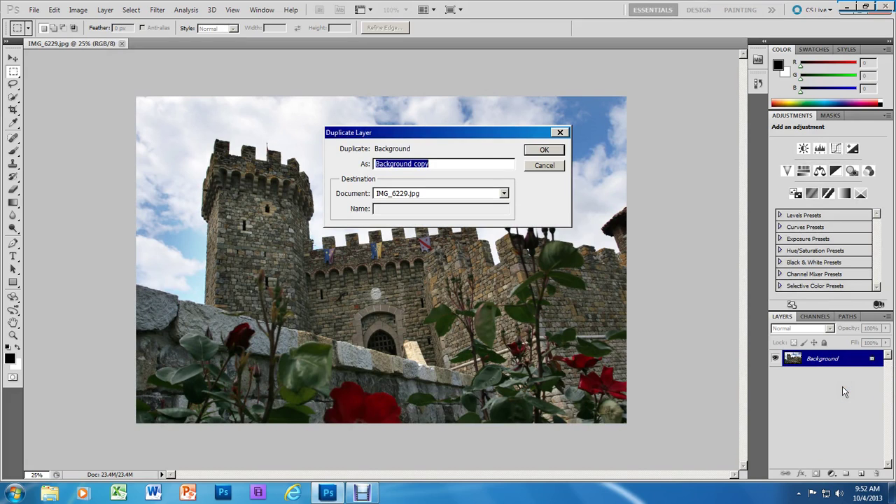
{"action": "type", "text": "working image"}
{"action": "left_click", "coordinate": [542, 151]}
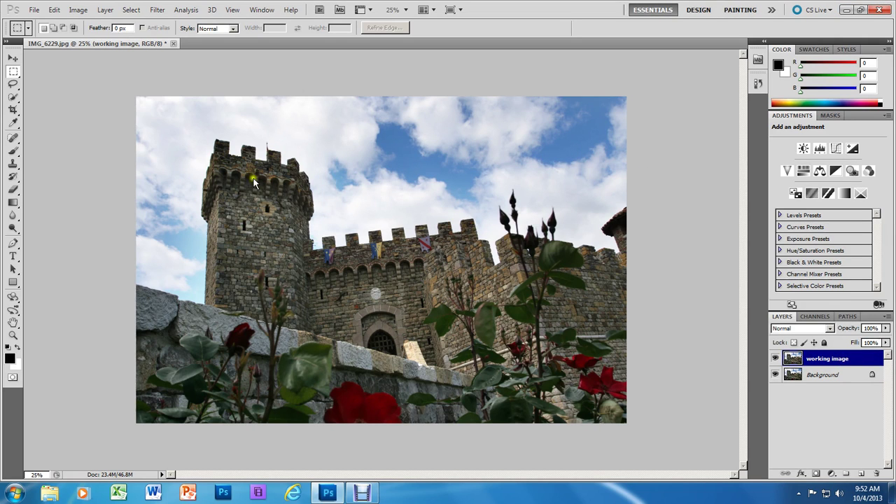
- Lasso the blue sky and clouds to the right of the tower and feather the selection heavily with Refine Edge
{"action": "left_click_drag", "start_coordinate": [10, 81], "coordinate": [32, 80]}
{"action": "mouse_move", "coordinate": [632, 91]}
{"action": "left_mouse_down"}
{"action": "mouse_move", "coordinate": [367, 96]}
{"action": "mouse_move", "coordinate": [368, 146]}
{"action": "mouse_move", "coordinate": [334, 174]}
{"action": "mouse_move", "coordinate": [483, 210]}
{"action": "mouse_move", "coordinate": [524, 187]}
{"action": "mouse_move", "coordinate": [539, 203]}
{"action": "mouse_move", "coordinate": [617, 216]}
{"action": "mouse_move", "coordinate": [633, 203]}
{"action": "mouse_move", "coordinate": [643, 89]}
{"action": "mouse_move", "coordinate": [606, 82]}
{"action": "left_mouse_up"}
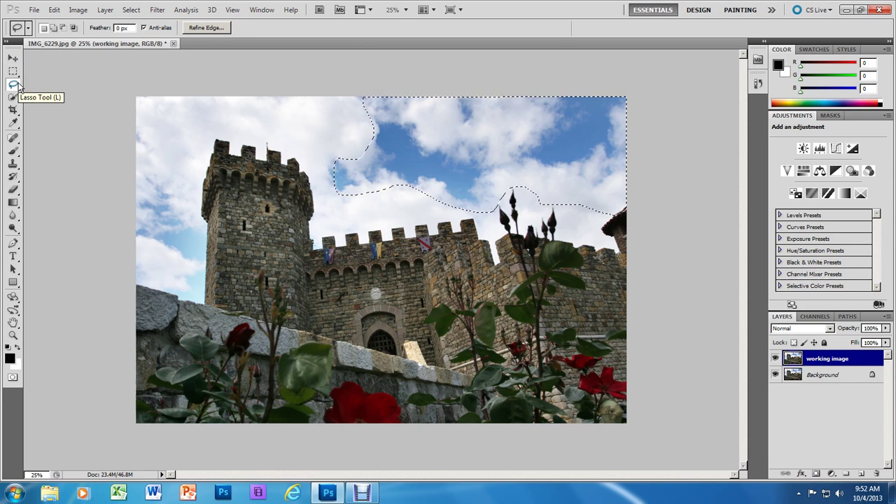
{"action": "left_click", "coordinate": [213, 28]}
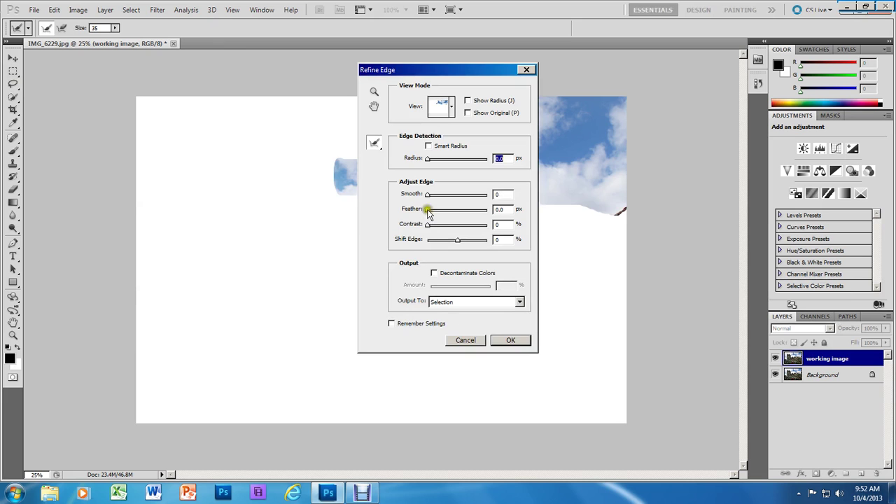
{"action": "left_click", "coordinate": [500, 211]}
{"action": "left_click", "coordinate": [512, 341]}
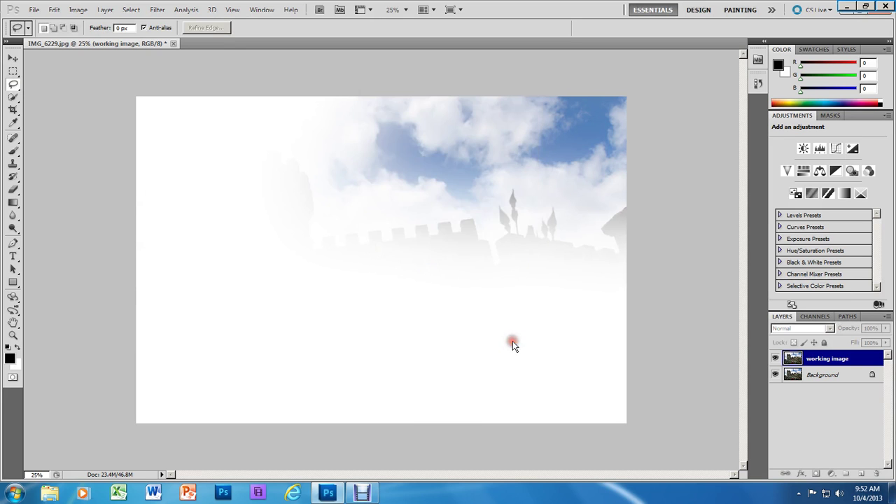
- Darken the selected sky with Levels by raising the black input level to about 75
{"action": "left_click", "coordinate": [77, 10]}
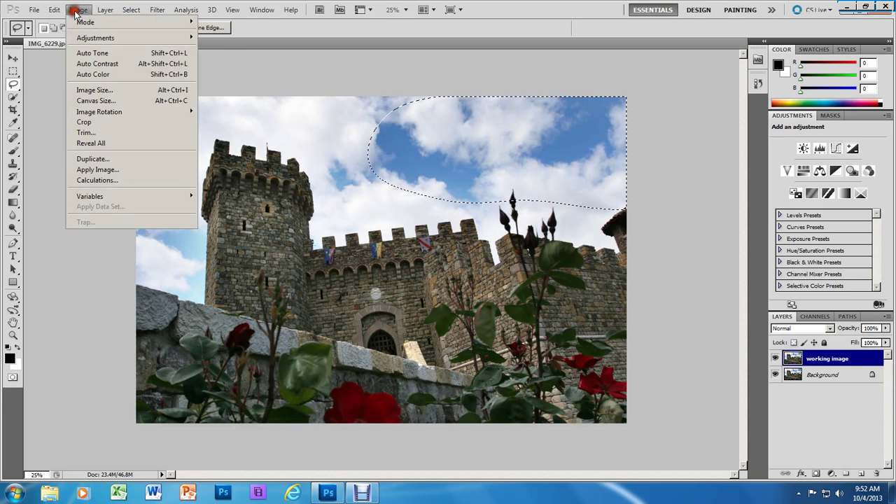
{"action": "mouse_move", "coordinate": [82, 39]}
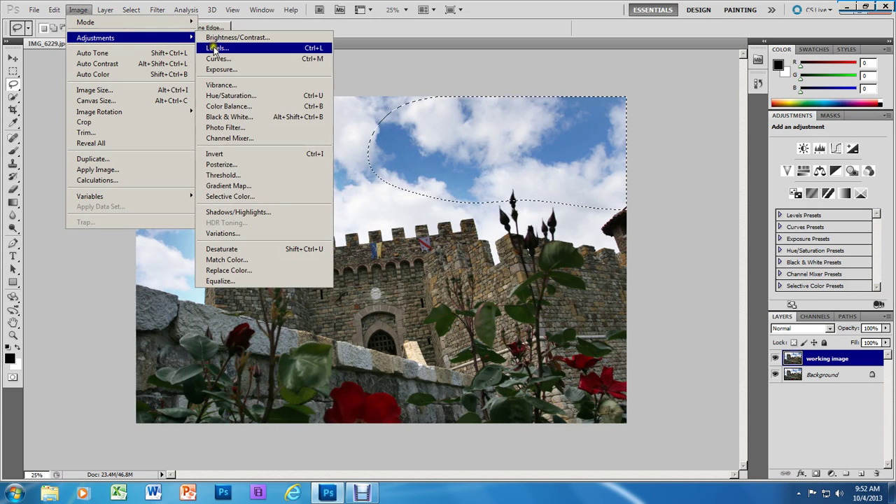
{"action": "left_click", "coordinate": [216, 49]}
{"action": "left_click_drag", "start_coordinate": [350, 223], "coordinate": [394, 223]}
{"action": "left_click_drag", "start_coordinate": [432, 95], "coordinate": [219, 91]}
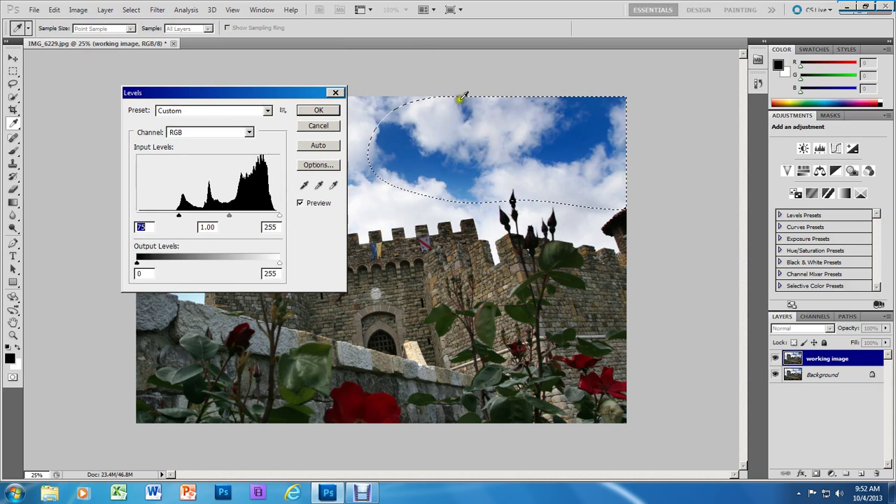
{"action": "mouse_move", "coordinate": [179, 214]}
{"action": "left_mouse_down"}
{"action": "mouse_move", "coordinate": [138, 219]}
{"action": "mouse_move", "coordinate": [177, 221]}
{"action": "left_mouse_up"}
{"action": "left_click", "coordinate": [319, 110]}
- Lasso the remaining sky around the tower and feather the selection by 250 px with Refine Edge
{"action": "key", "text": "l"}
{"action": "mouse_move", "coordinate": [397, 105]}
{"action": "left_mouse_down"}
{"action": "mouse_move", "coordinate": [144, 96]}
{"action": "mouse_move", "coordinate": [129, 206]}
{"action": "mouse_move", "coordinate": [144, 281]}
{"action": "mouse_move", "coordinate": [191, 303]}
{"action": "mouse_move", "coordinate": [205, 264]}
{"action": "mouse_move", "coordinate": [193, 190]}
{"action": "mouse_move", "coordinate": [212, 138]}
{"action": "mouse_move", "coordinate": [286, 144]}
{"action": "mouse_move", "coordinate": [318, 173]}
{"action": "mouse_move", "coordinate": [318, 216]}
{"action": "mouse_move", "coordinate": [406, 221]}
{"action": "mouse_move", "coordinate": [416, 203]}
{"action": "mouse_move", "coordinate": [362, 184]}
{"action": "mouse_move", "coordinate": [351, 161]}
{"action": "mouse_move", "coordinate": [373, 139]}
{"action": "mouse_move", "coordinate": [374, 114]}
{"action": "mouse_move", "coordinate": [368, 96]}
{"action": "mouse_move", "coordinate": [344, 92]}
{"action": "left_mouse_up"}
{"action": "left_click", "coordinate": [214, 29]}
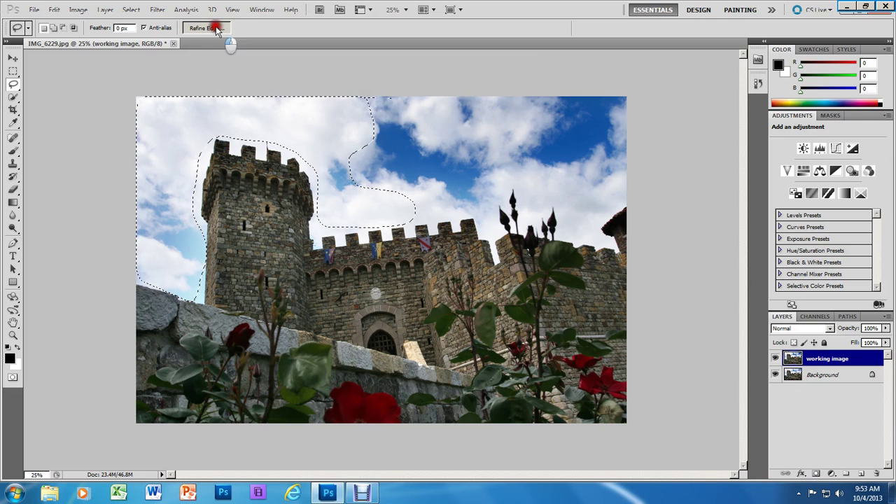
{"action": "left_click_drag", "start_coordinate": [428, 210], "coordinate": [489, 210]}
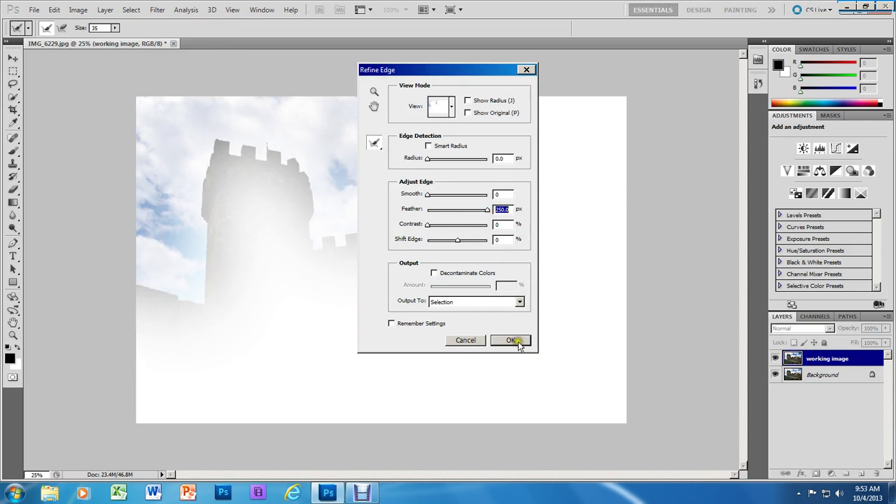
{"action": "left_click", "coordinate": [512, 341]}
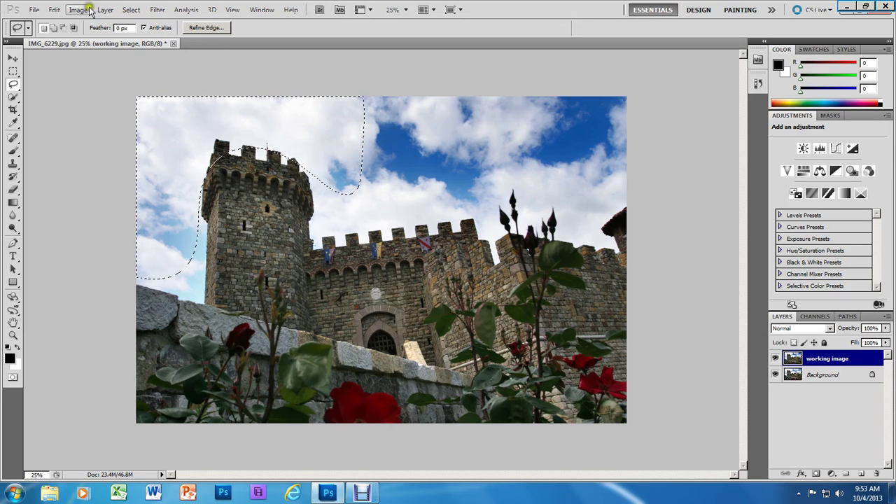
- Darken the selected sky around the tower with Levels, raising the black input level to about 127, and deselect
{"action": "left_click", "coordinate": [73, 10]}
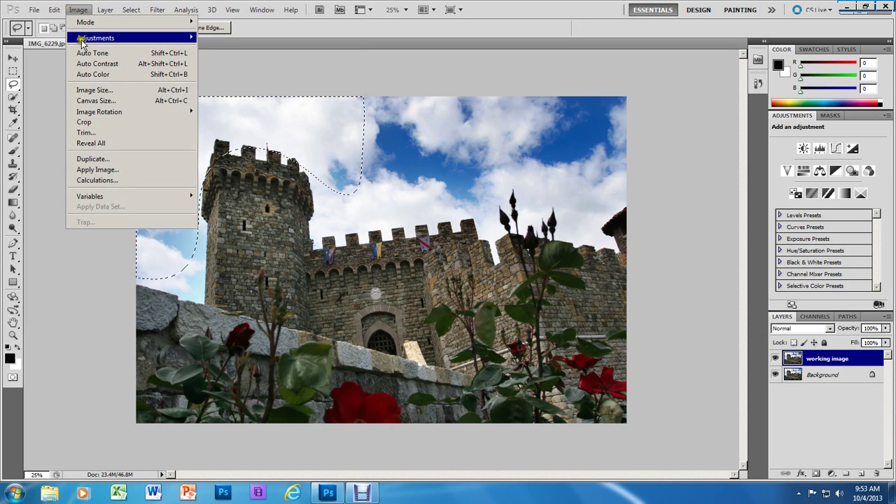
{"action": "mouse_move", "coordinate": [82, 39]}
{"action": "left_click", "coordinate": [229, 48]}
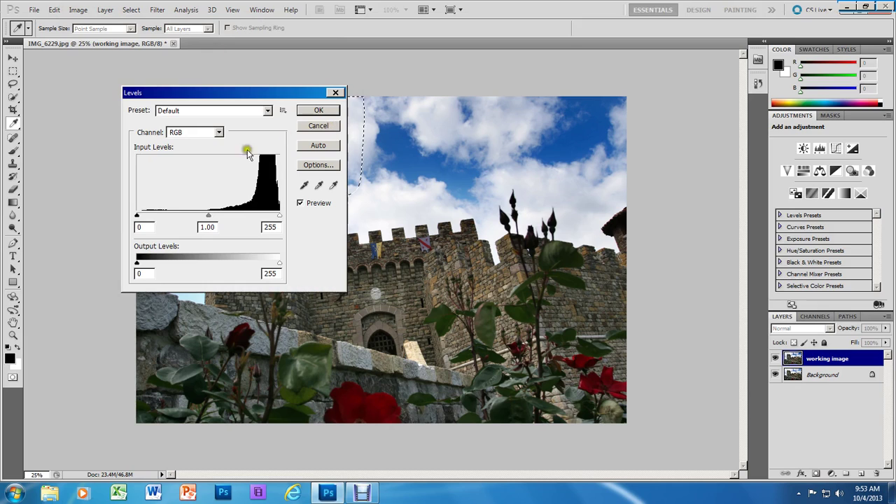
{"action": "left_click_drag", "start_coordinate": [136, 215], "coordinate": [192, 215]}
{"action": "left_click_drag", "start_coordinate": [221, 94], "coordinate": [227, 230]}
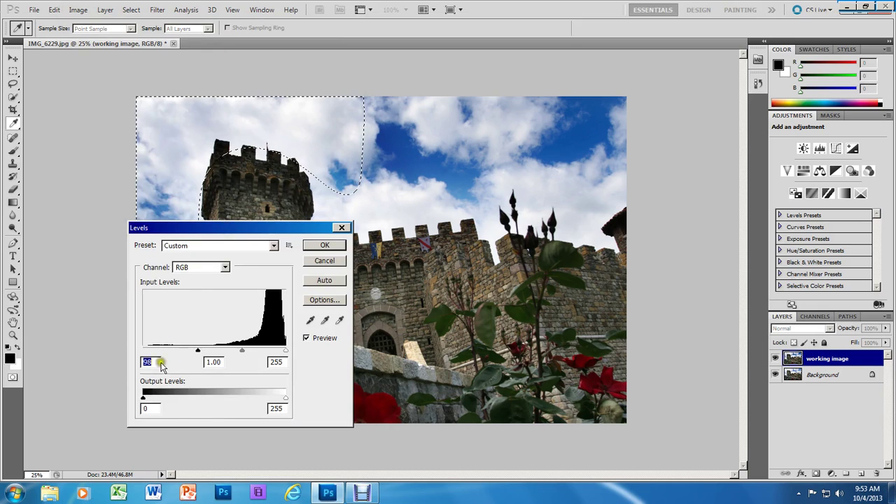
{"action": "left_click_drag", "start_coordinate": [198, 349], "coordinate": [215, 350]}
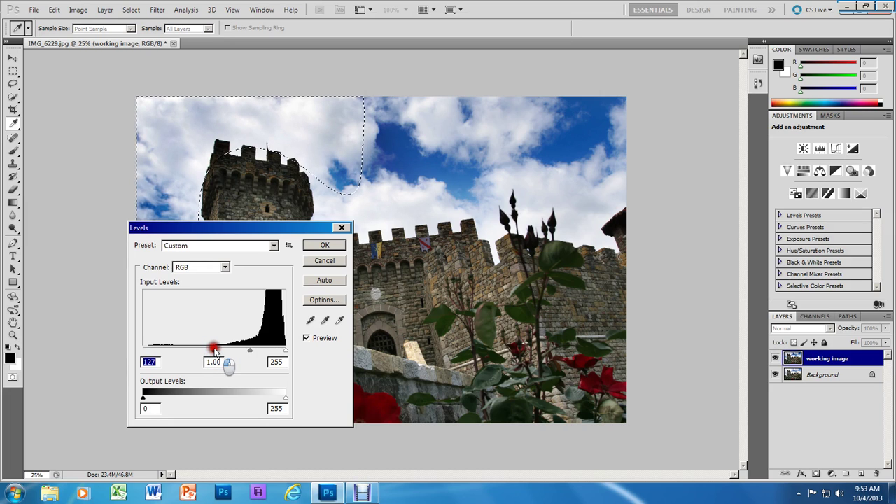
{"action": "left_click", "coordinate": [338, 246]}
{"action": "left_click", "coordinate": [131, 10]}
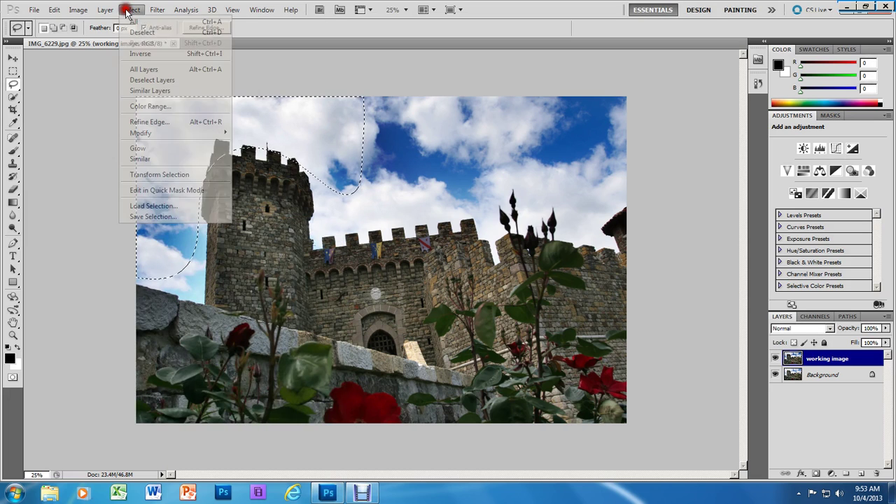
{"action": "left_click", "coordinate": [137, 32]}
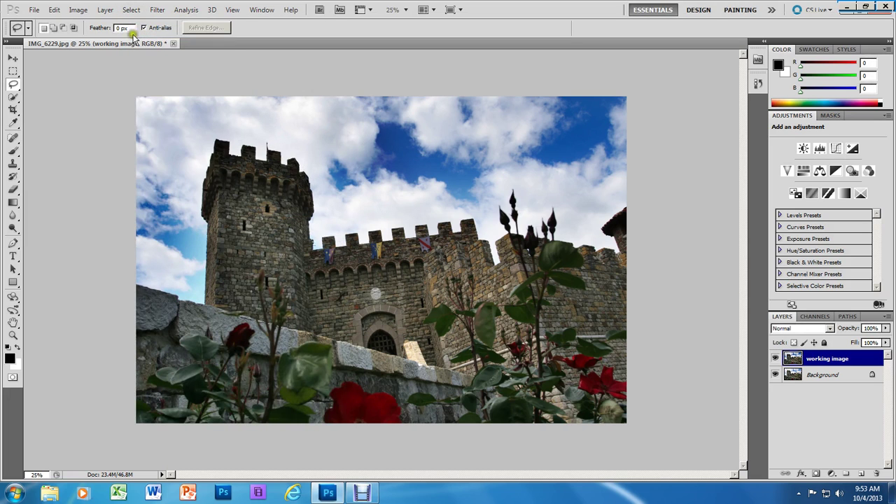
- Lasso the roses, stone wall and lower castle area, and feather the selection to the maximum with Refine Edge
{"action": "mouse_move", "coordinate": [623, 266]}
{"action": "left_mouse_down"}
{"action": "mouse_move", "coordinate": [284, 261]}
{"action": "mouse_move", "coordinate": [254, 265]}
{"action": "mouse_move", "coordinate": [234, 289]}
{"action": "mouse_move", "coordinate": [234, 324]}
{"action": "mouse_move", "coordinate": [185, 301]}
{"action": "mouse_move", "coordinate": [143, 301]}
{"action": "mouse_move", "coordinate": [141, 356]}
{"action": "mouse_move", "coordinate": [156, 423]}
{"action": "mouse_move", "coordinate": [494, 421]}
{"action": "mouse_move", "coordinate": [660, 432]}
{"action": "mouse_move", "coordinate": [698, 396]}
{"action": "mouse_move", "coordinate": [680, 322]}
{"action": "mouse_move", "coordinate": [631, 273]}
{"action": "left_mouse_up"}
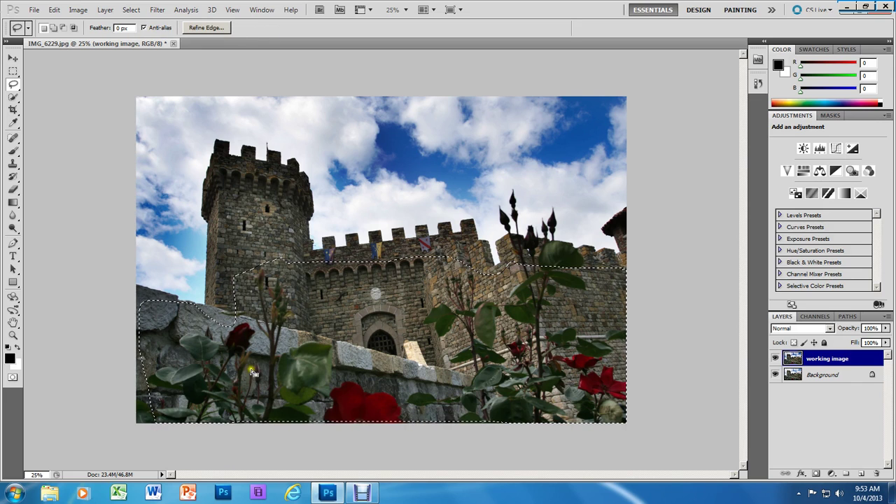
{"action": "left_click", "coordinate": [214, 27]}
{"action": "left_click_drag", "start_coordinate": [428, 210], "coordinate": [488, 209]}
{"action": "left_click", "coordinate": [511, 340]}
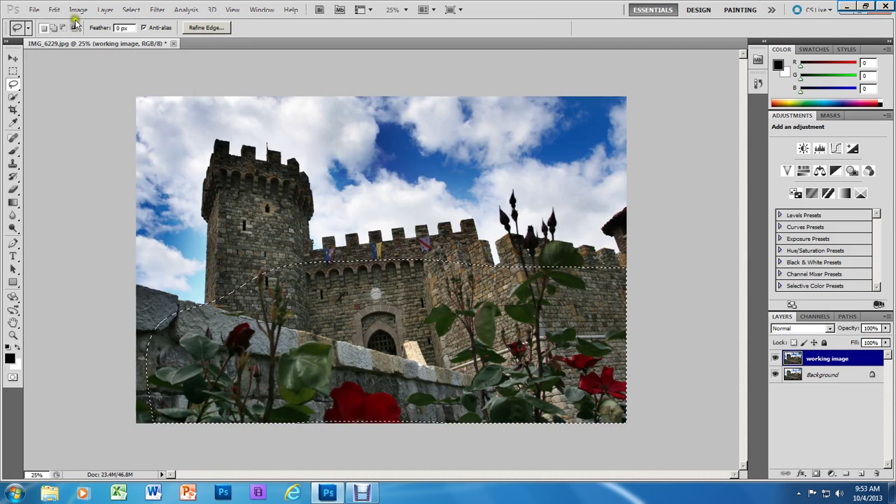
- Brighten the selected foreground with Levels by lowering the white input level to 166
{"action": "left_click", "coordinate": [78, 10]}
{"action": "left_click", "coordinate": [78, 10]}
{"action": "left_click", "coordinate": [76, 10]}
{"action": "mouse_move", "coordinate": [74, 39]}
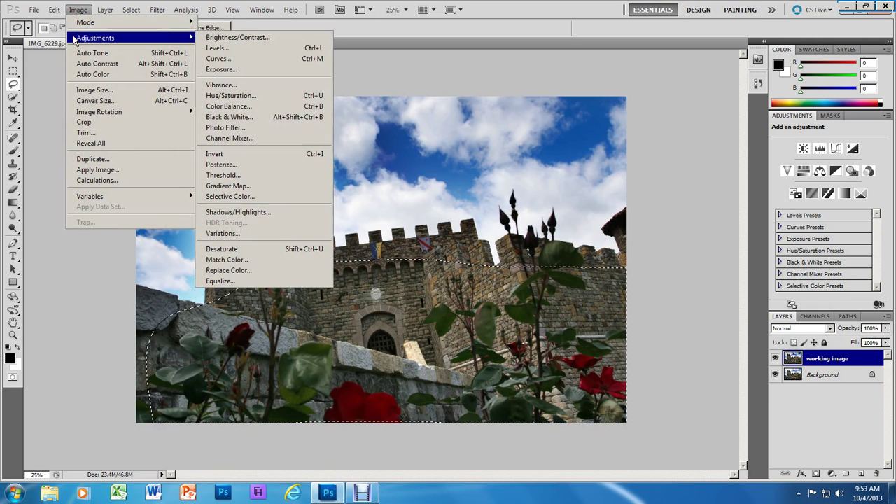
{"action": "left_click", "coordinate": [216, 47]}
{"action": "left_click_drag", "start_coordinate": [286, 350], "coordinate": [236, 352]}
{"action": "left_click_drag", "start_coordinate": [273, 230], "coordinate": [174, 169]}
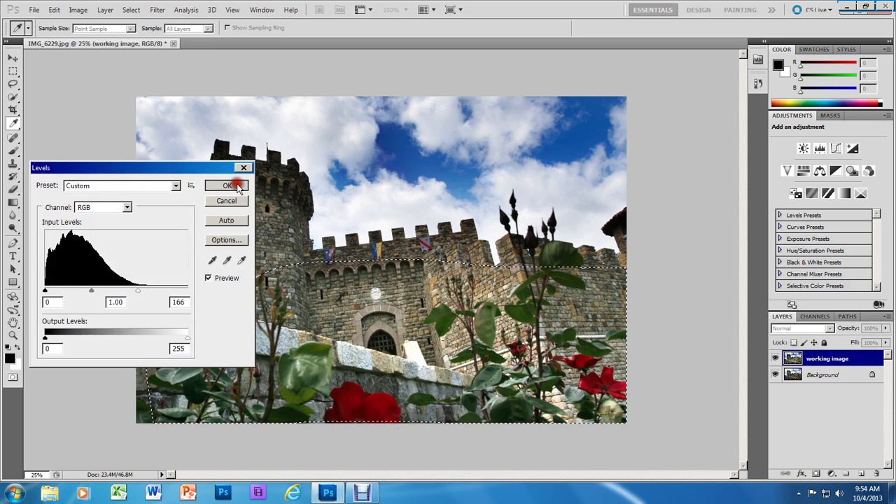
{"action": "left_click", "coordinate": [227, 185]}
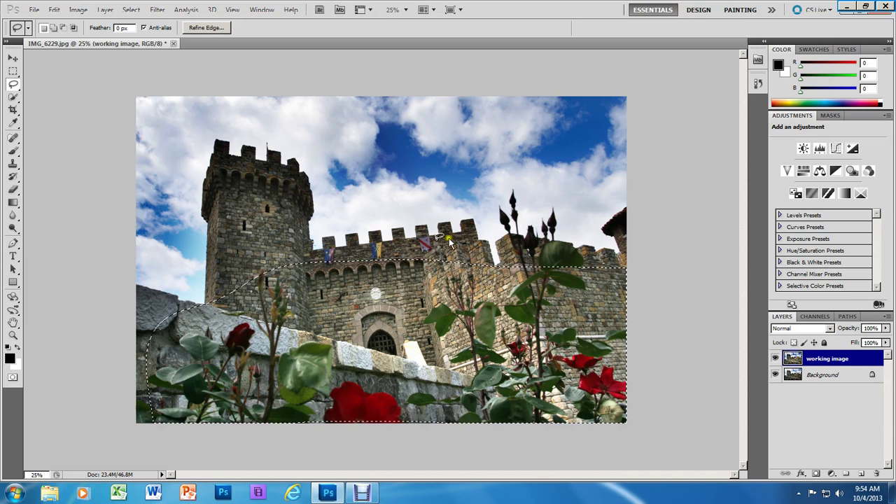
- Lasso the battlements between the tower and the roses, and feather the selection by about 95 px with Refine Edge
{"action": "mouse_move", "coordinate": [487, 241]}
{"action": "left_mouse_down"}
{"action": "mouse_move", "coordinate": [450, 210]}
{"action": "mouse_move", "coordinate": [315, 240]}
{"action": "mouse_move", "coordinate": [315, 265]}
{"action": "mouse_move", "coordinate": [451, 257]}
{"action": "mouse_move", "coordinate": [482, 248]}
{"action": "mouse_move", "coordinate": [485, 231]}
{"action": "left_mouse_up"}
{"action": "left_click", "coordinate": [186, 28]}
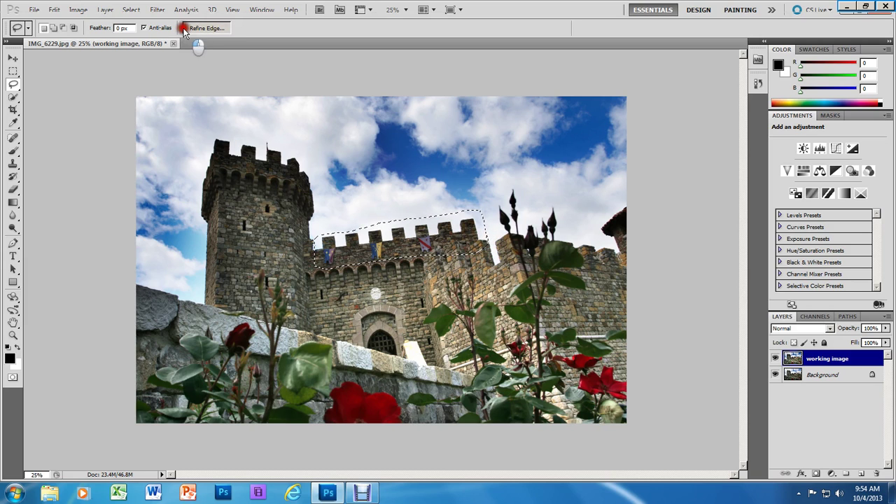
{"action": "left_click_drag", "start_coordinate": [430, 73], "coordinate": [609, 73]}
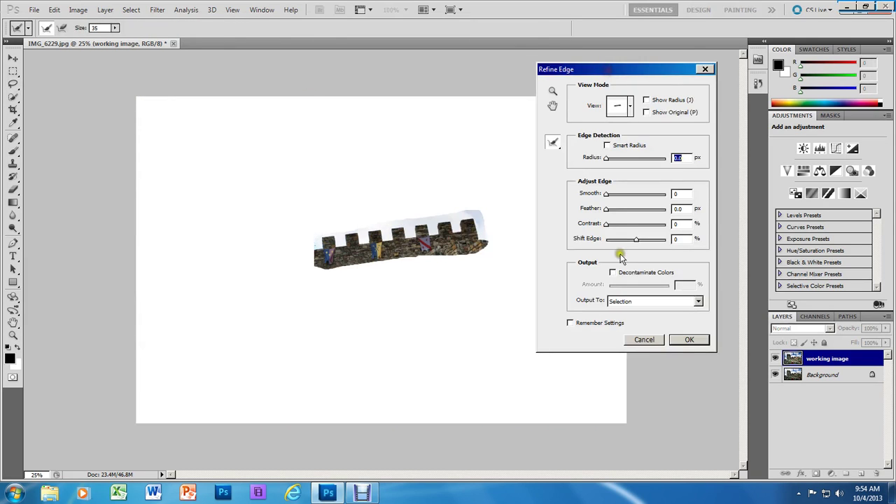
{"action": "left_click_drag", "start_coordinate": [607, 211], "coordinate": [660, 215]}
{"action": "left_click", "coordinate": [700, 339]}
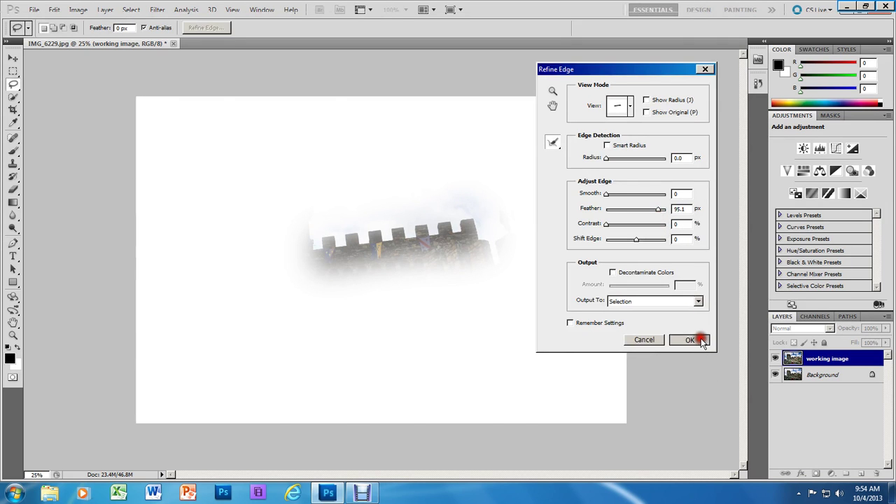
- Brighten the selected battlements with Levels by raising the midtone input level to about 1.49
{"action": "left_click", "coordinate": [78, 13]}
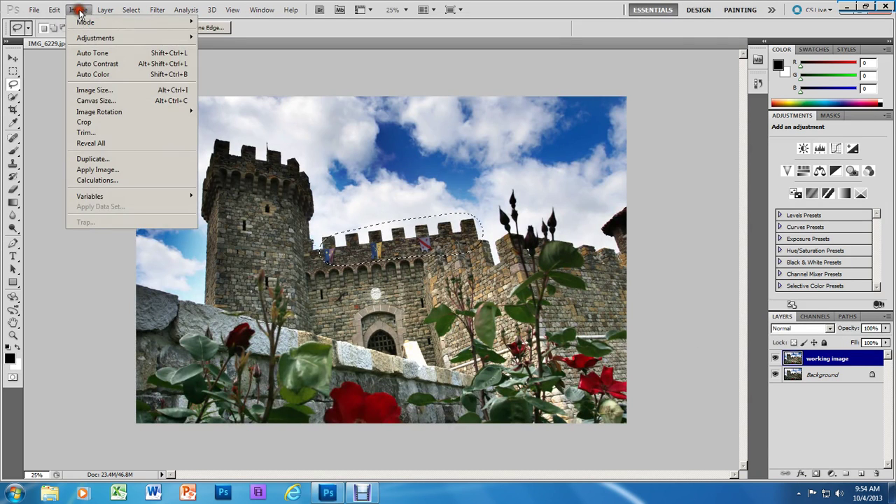
{"action": "mouse_move", "coordinate": [75, 36]}
{"action": "left_click", "coordinate": [206, 48]}
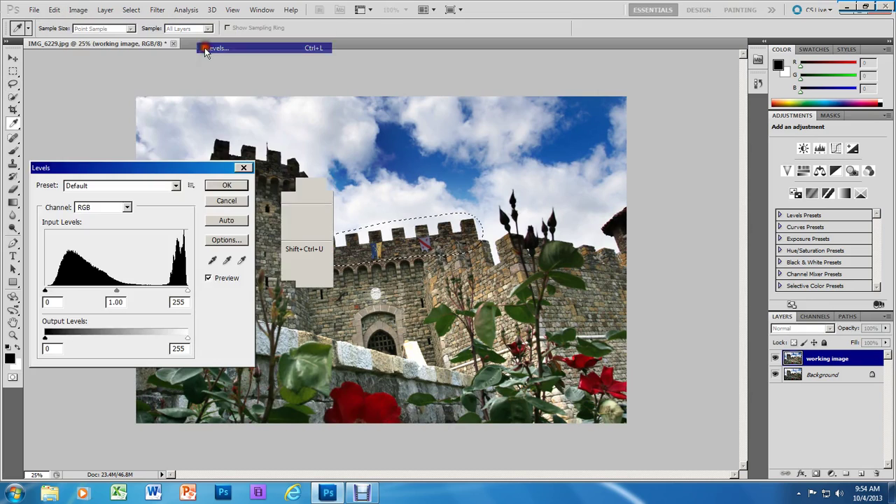
{"action": "left_click_drag", "start_coordinate": [116, 291], "coordinate": [109, 291]}
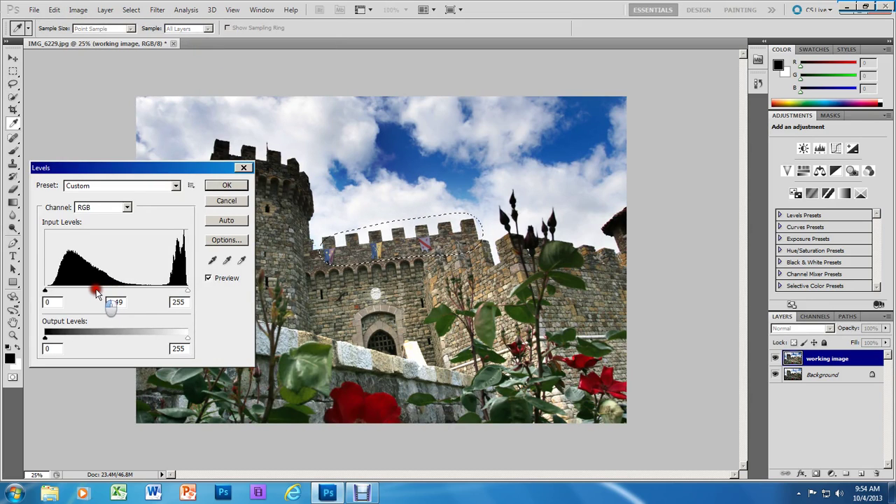
{"action": "left_click", "coordinate": [228, 185]}
- Lasso the crown of the tall tower and feather the selection by about 95 px with Refine Edge
{"action": "key", "text": "l"}
{"action": "mouse_move", "coordinate": [313, 224]}
{"action": "left_mouse_down"}
{"action": "mouse_move", "coordinate": [301, 171]}
{"action": "mouse_move", "coordinate": [269, 149]}
{"action": "mouse_move", "coordinate": [215, 138]}
{"action": "mouse_move", "coordinate": [203, 214]}
{"action": "mouse_move", "coordinate": [248, 194]}
{"action": "mouse_move", "coordinate": [303, 217]}
{"action": "mouse_move", "coordinate": [312, 209]}
{"action": "left_mouse_up"}
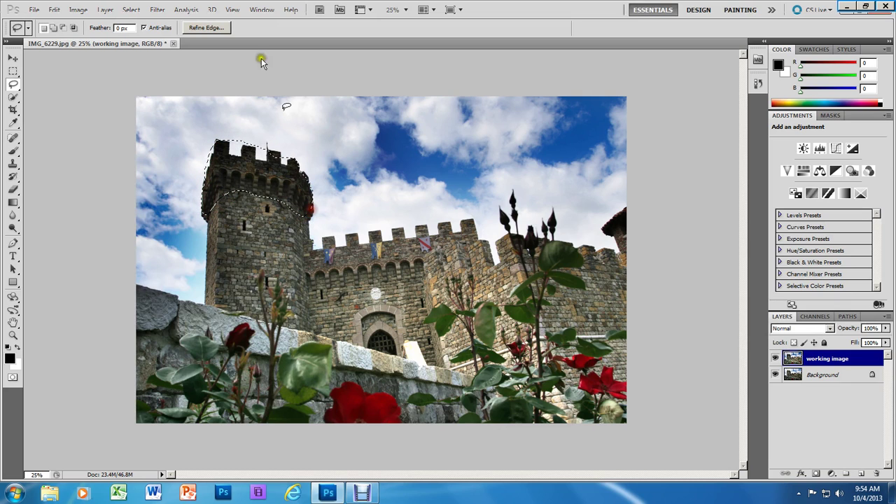
{"action": "left_click", "coordinate": [207, 28]}
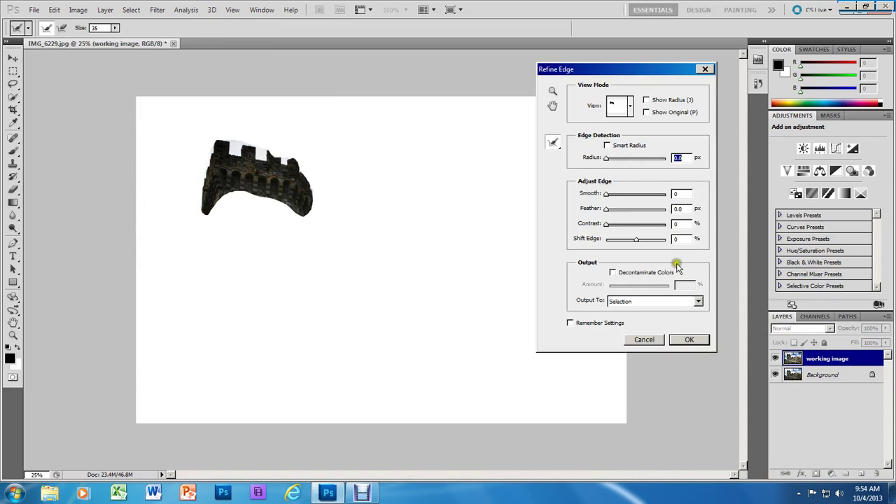
{"action": "left_click_drag", "start_coordinate": [607, 213], "coordinate": [659, 217]}
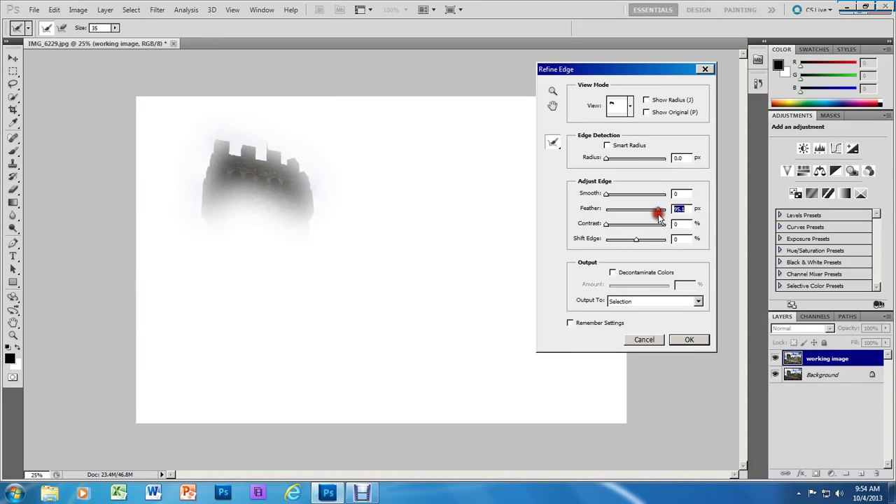
{"action": "left_click", "coordinate": [690, 340]}
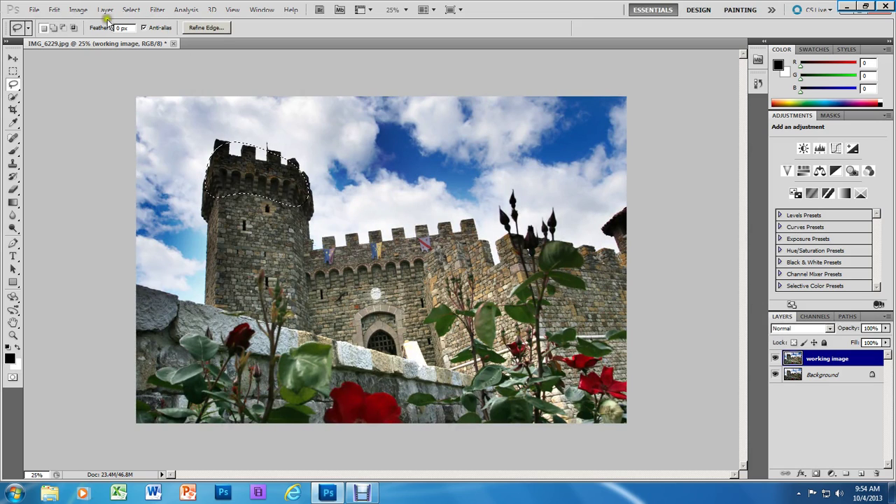
- Brighten the selected tower crown with Levels by raising the midtone input level to 1.64
{"action": "left_click", "coordinate": [77, 10]}
{"action": "mouse_move", "coordinate": [91, 37]}
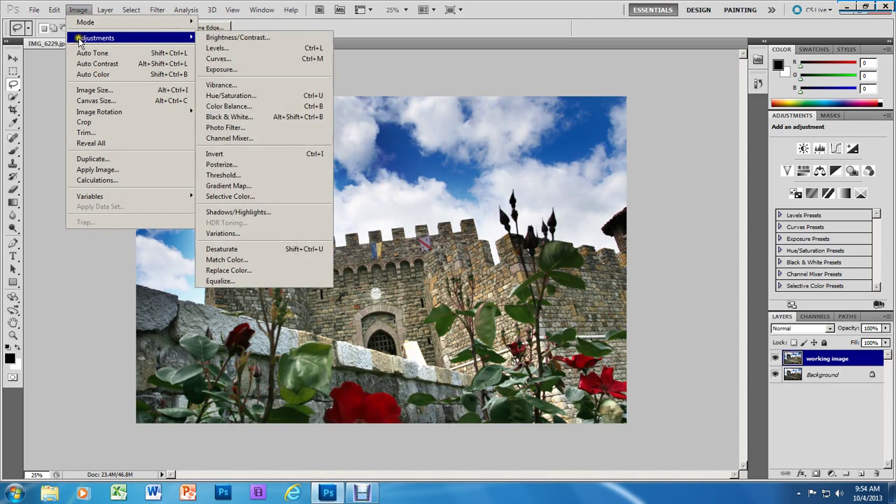
{"action": "left_click", "coordinate": [214, 47]}
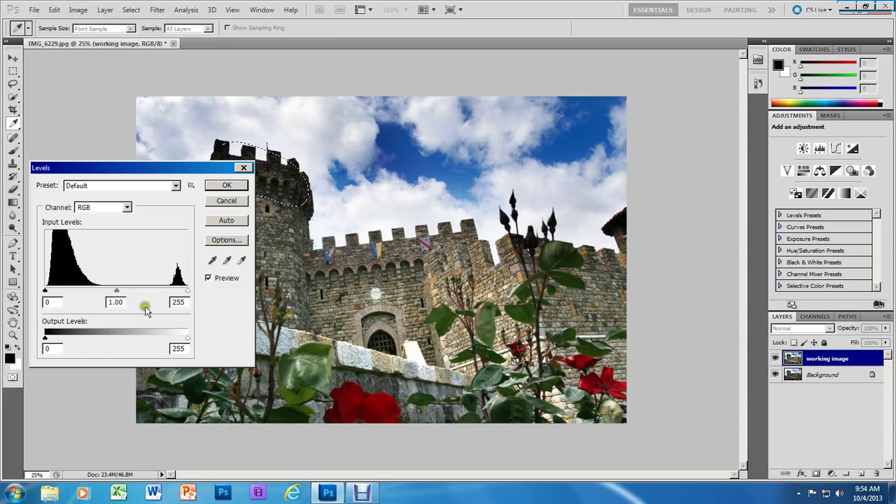
{"action": "left_click_drag", "start_coordinate": [117, 293], "coordinate": [98, 295]}
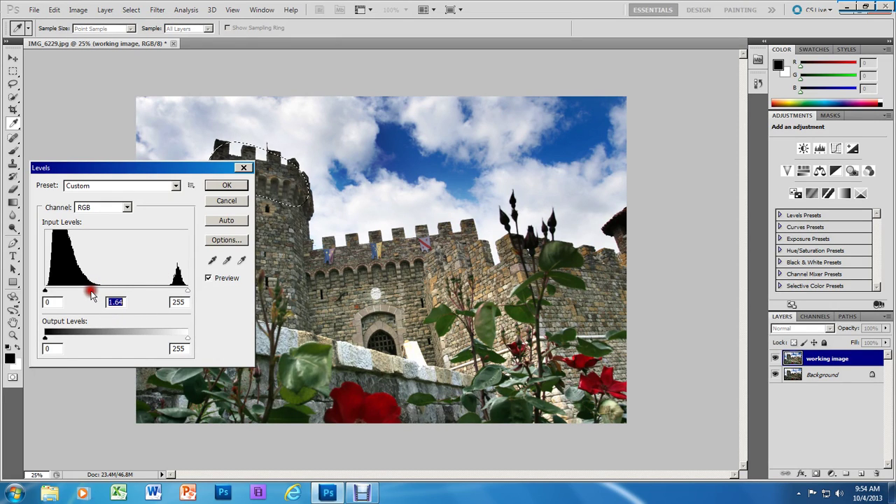
{"action": "left_click_drag", "start_coordinate": [198, 171], "coordinate": [209, 211]}
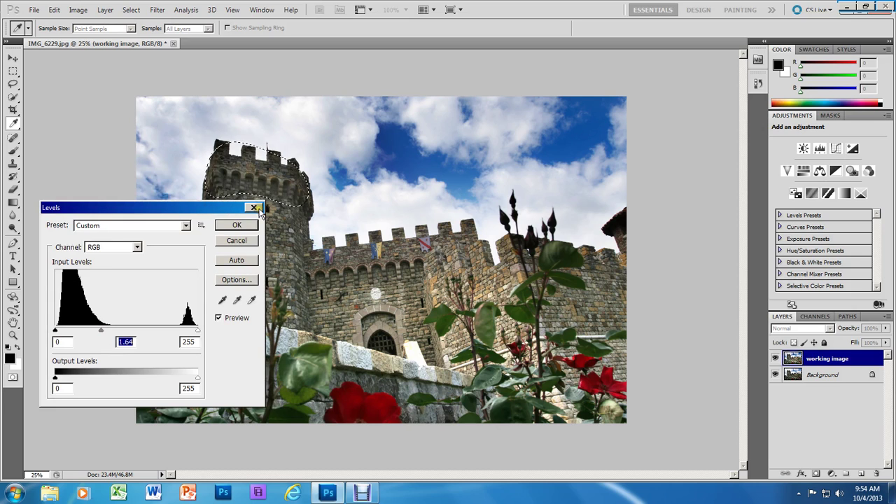
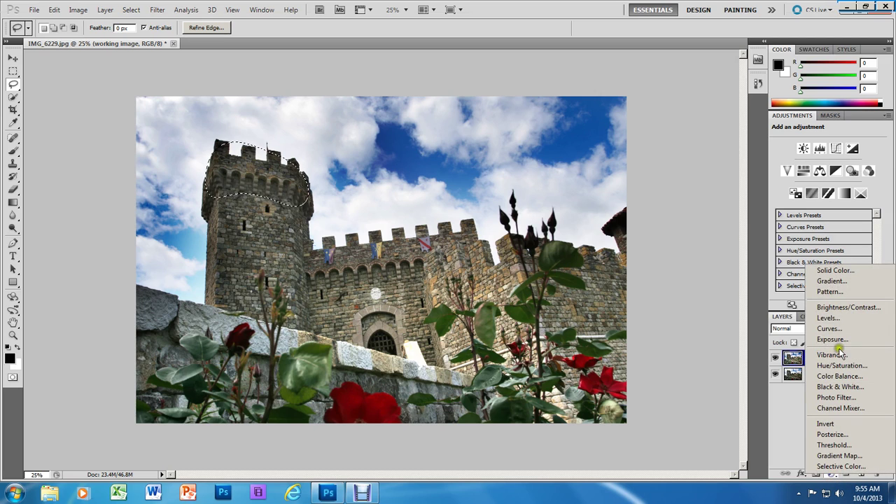
- Add a Brightness/Contrast adjustment layer masked to the tower crown selection, with brightness 48 and contrast 47
{"action": "left_click", "coordinate": [853, 310]}
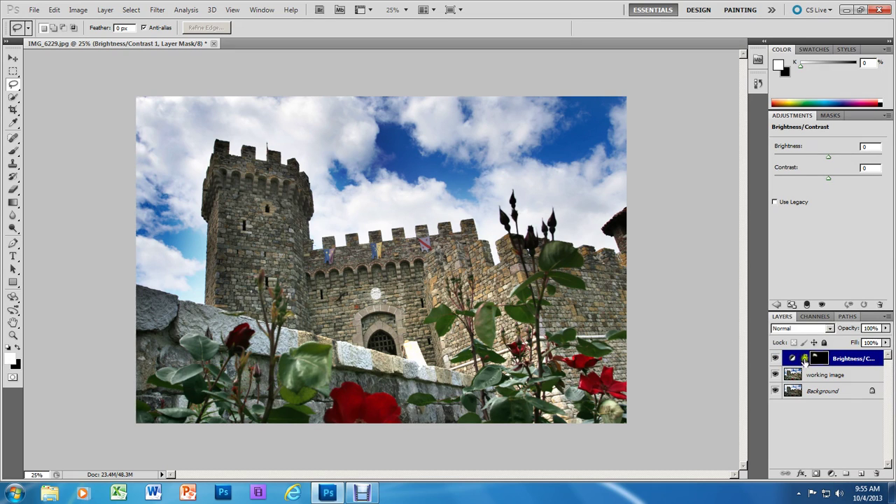
{"action": "mouse_move", "coordinate": [829, 178]}
{"action": "left_mouse_down"}
{"action": "mouse_move", "coordinate": [855, 181]}
{"action": "mouse_move", "coordinate": [828, 155]}
{"action": "mouse_move", "coordinate": [845, 157]}
{"action": "mouse_move", "coordinate": [820, 157]}
{"action": "mouse_move", "coordinate": [846, 161]}
{"action": "left_mouse_up"}
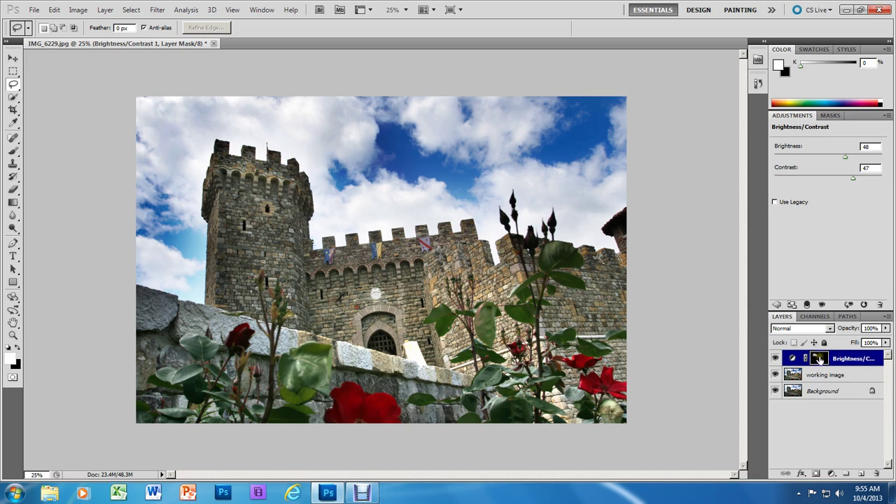
{"action": "left_click_drag", "start_coordinate": [825, 360], "coordinate": [821, 360]}
{"action": "left_click_drag", "start_coordinate": [822, 360], "coordinate": [824, 361]}
- Paint black over the tower on the adjustment layer's mask with the Brush tool enlarged to 900 px
{"action": "left_click", "coordinate": [12, 150]}
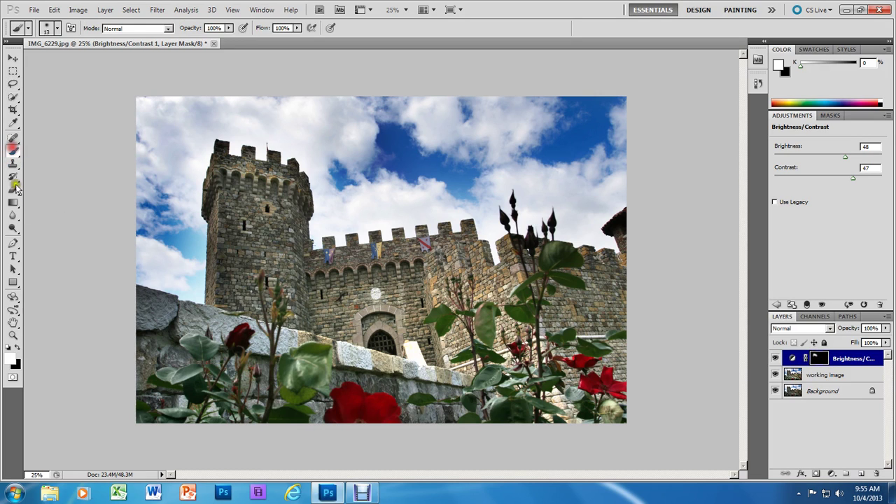
{"action": "left_click", "coordinate": [18, 348]}
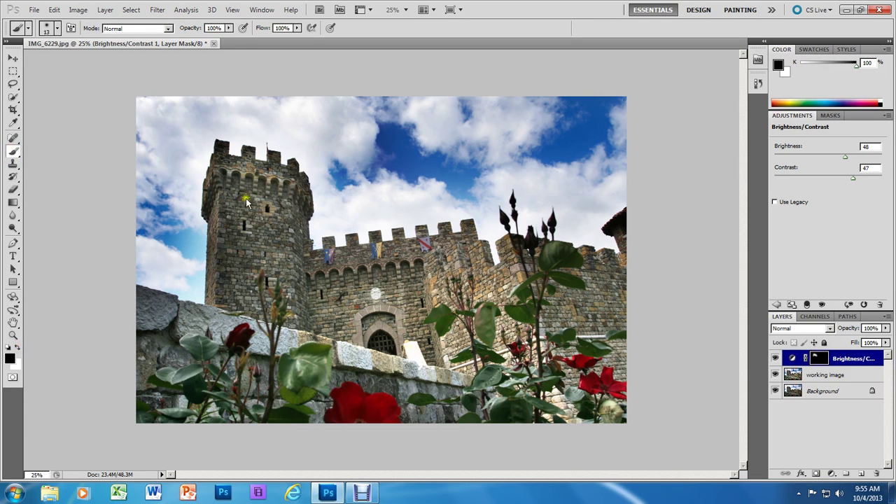
{"action": "key", "text": "bracketright"}
{"action": "key", "text": "bracketright"}
{"action": "key", "text": "bracketright"}
{"action": "key", "text": "bracketright"}
{"action": "key", "text": "bracketright"}
{"action": "key", "text": "bracketright"}
{"action": "key", "text": "bracketright"}
{"action": "key", "text": "bracketright"}
{"action": "key", "text": "bracketright"}
{"action": "key", "text": "bracketright"}
{"action": "key", "text": "bracketright"}
{"action": "key", "text": "bracketright"}
{"action": "key", "text": "bracketright"}
{"action": "key", "text": "bracketright"}
{"action": "key", "text": "bracketright"}
{"action": "key", "text": "bracketright"}
{"action": "key", "text": "bracketright"}
{"action": "key", "text": "bracketright"}
{"action": "key", "text": "bracketright"}
{"action": "key", "text": "bracketright"}
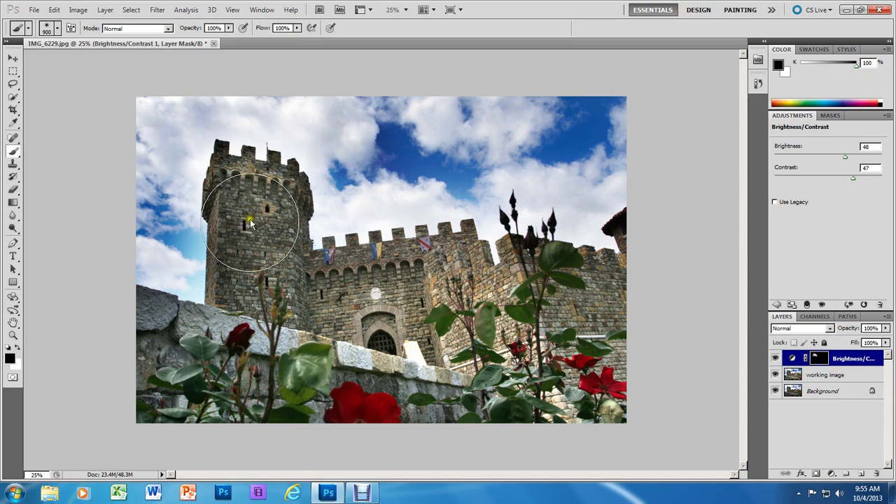
{"action": "left_click", "coordinate": [234, 277]}
{"action": "mouse_move", "coordinate": [234, 277]}
{"action": "left_mouse_down"}
{"action": "mouse_move", "coordinate": [261, 168]}
{"action": "mouse_move", "coordinate": [268, 196]}
{"action": "left_mouse_up"}
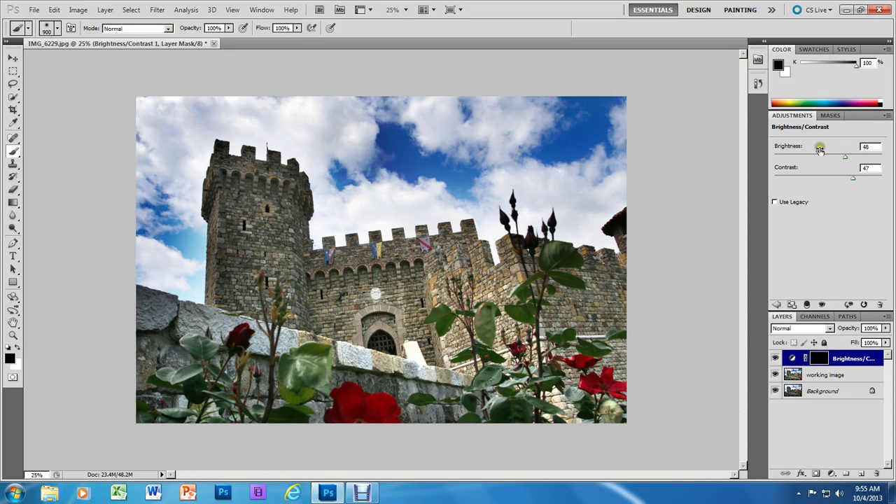
- Set the masked adjustment layer's brightness to 26 and contrast to 62, and delete that layer
{"action": "left_click", "coordinate": [840, 164]}
{"action": "left_click_drag", "start_coordinate": [845, 157], "coordinate": [862, 183]}
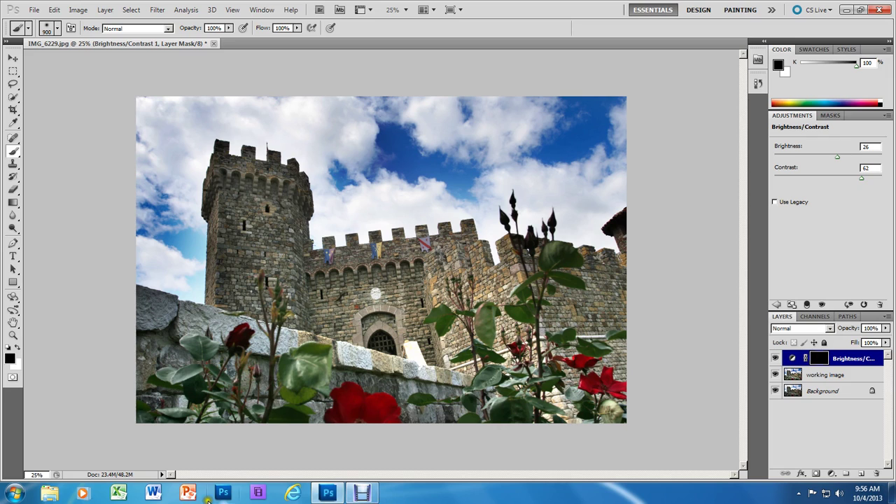
{"action": "left_click_drag", "start_coordinate": [842, 359], "coordinate": [876, 473]}
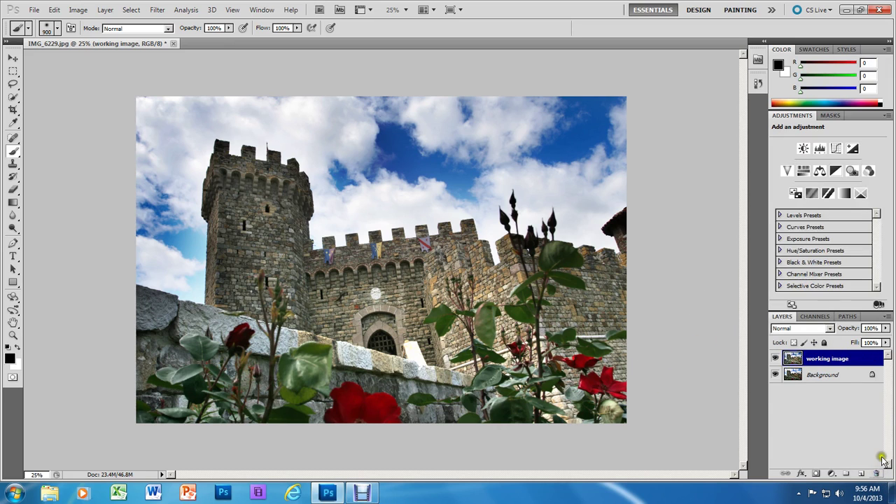
- Add a Brightness/Contrast adjustment layer over the whole image, with brightness -24 and contrast 32
{"action": "left_click", "coordinate": [831, 474]}
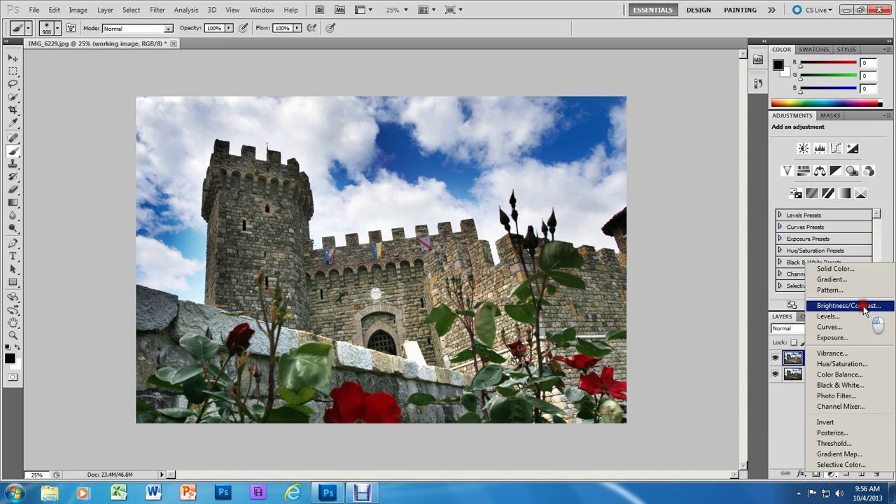
{"action": "left_click", "coordinate": [865, 305]}
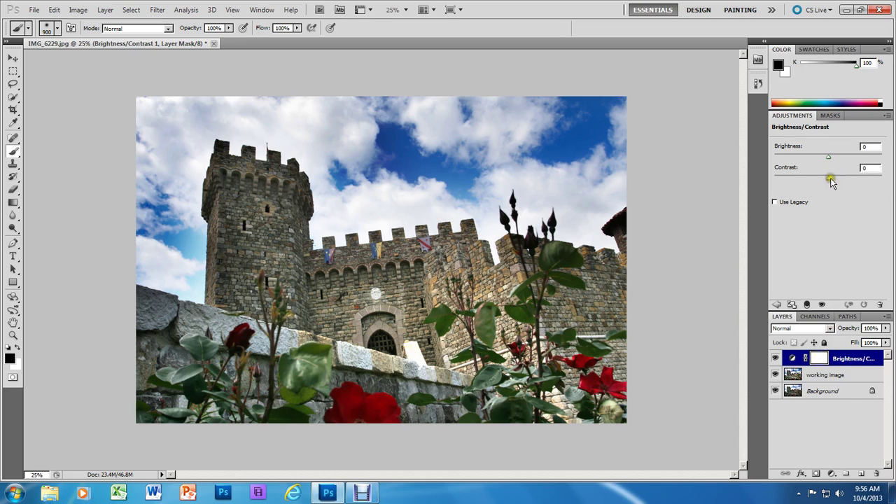
{"action": "left_click_drag", "start_coordinate": [842, 184], "coordinate": [821, 161]}
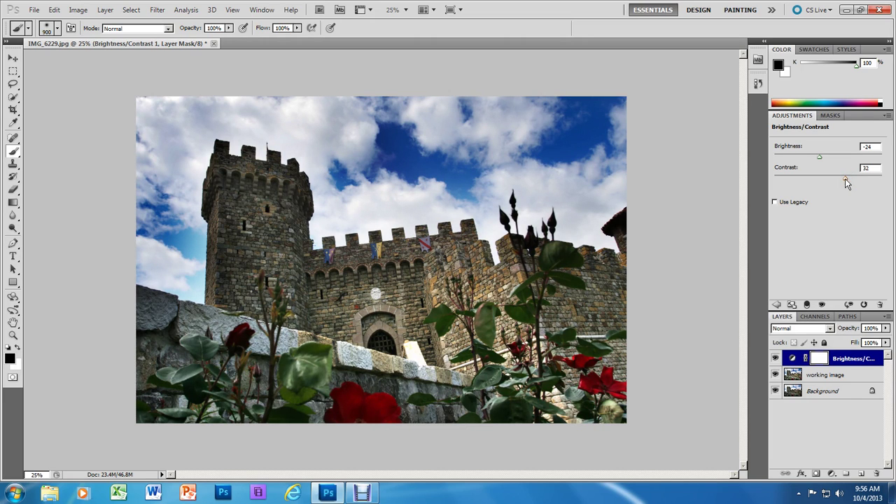
- Compare the image with and without the Brightness/Contrast layer, and raise its brightness to 7
{"action": "left_click", "coordinate": [776, 358]}
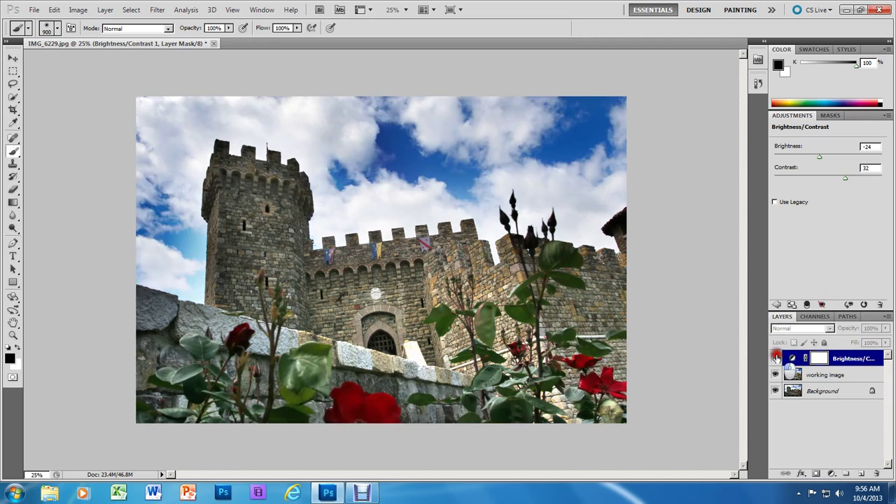
{"action": "left_click", "coordinate": [775, 358]}
{"action": "left_click", "coordinate": [776, 359]}
{"action": "left_click", "coordinate": [776, 359]}
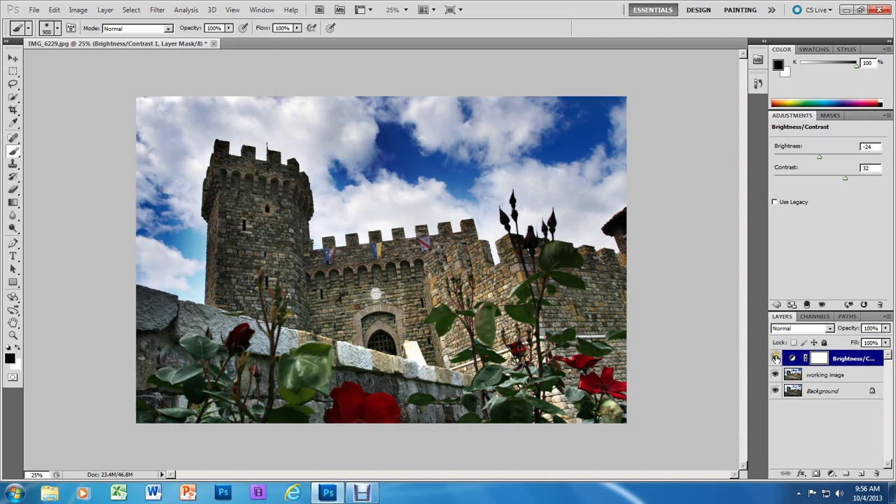
{"action": "left_click", "coordinate": [775, 358]}
{"action": "left_click", "coordinate": [776, 359]}
{"action": "left_click", "coordinate": [776, 358]}
{"action": "left_click", "coordinate": [775, 359]}
{"action": "left_click_drag", "start_coordinate": [821, 158], "coordinate": [832, 158]}
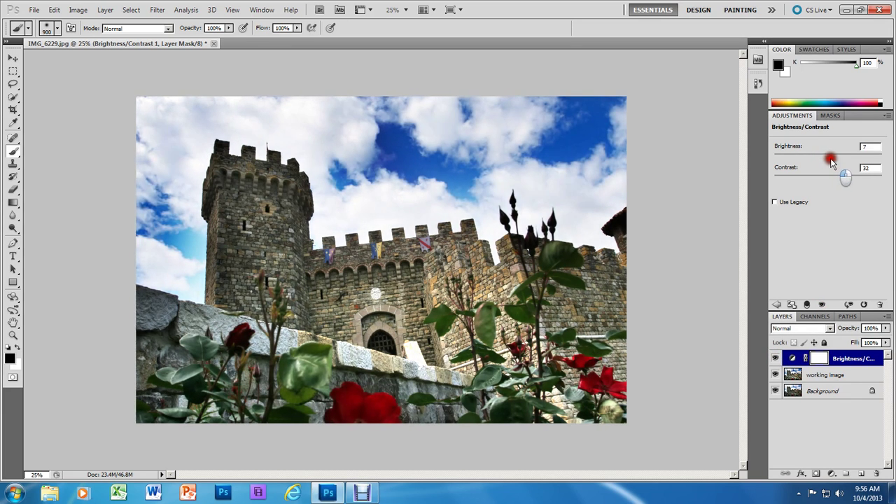
- Add a Black & White adjustment layer with Reds 41, Yellows 130, Greens -6, Cyans 25, Blues -14 and Magentas 7
{"action": "left_click", "coordinate": [832, 475]}
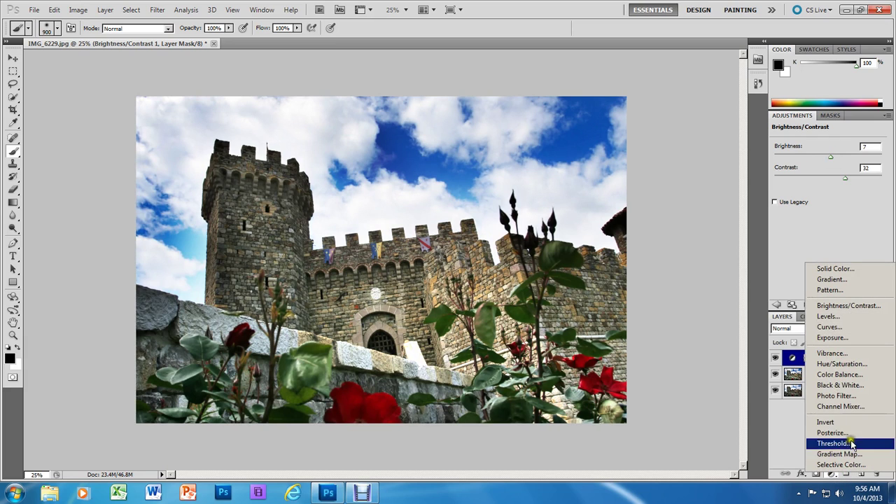
{"action": "left_click", "coordinate": [861, 385]}
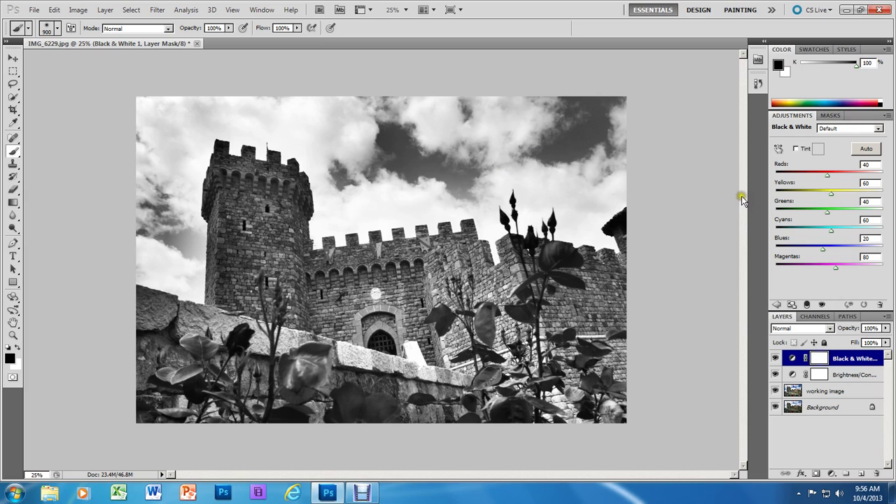
{"action": "left_click_drag", "start_coordinate": [831, 231], "coordinate": [815, 252]}
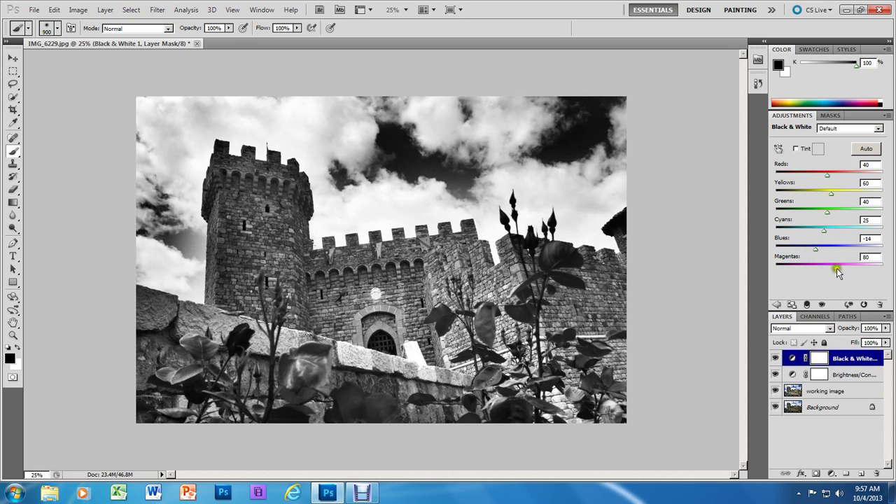
{"action": "mouse_move", "coordinate": [837, 268]}
{"action": "left_mouse_down"}
{"action": "mouse_move", "coordinate": [843, 272]}
{"action": "mouse_move", "coordinate": [820, 270]}
{"action": "left_mouse_up"}
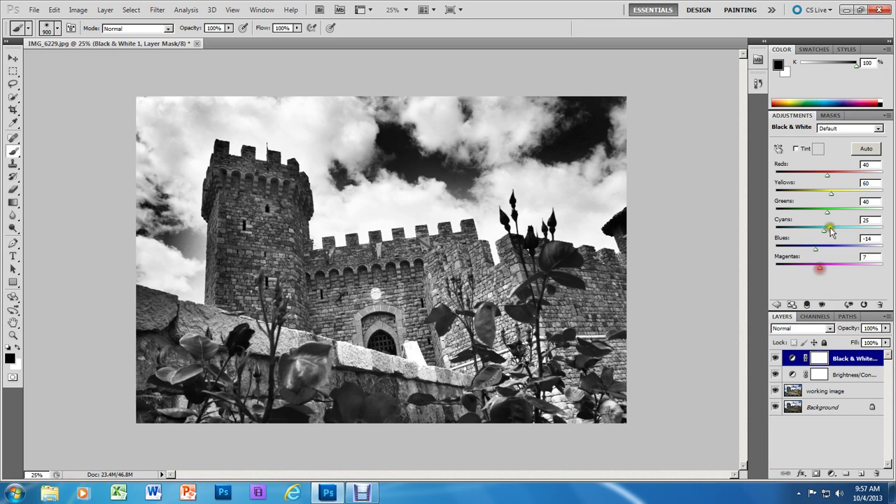
{"action": "left_click_drag", "start_coordinate": [828, 211], "coordinate": [829, 181]}
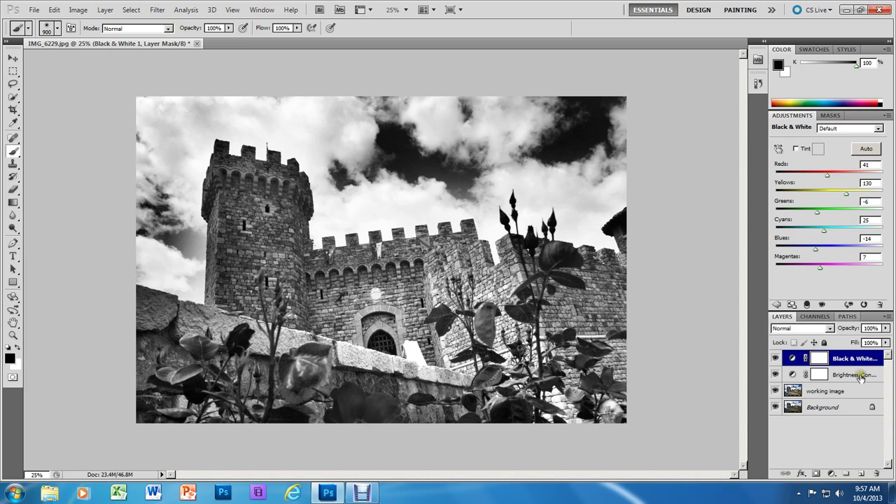
- On the working image layer, clone dark sky over the patch beside the tower with a 400 px Clone Stamp brush, and compare the layer hidden and shown
{"action": "left_click", "coordinate": [826, 392]}
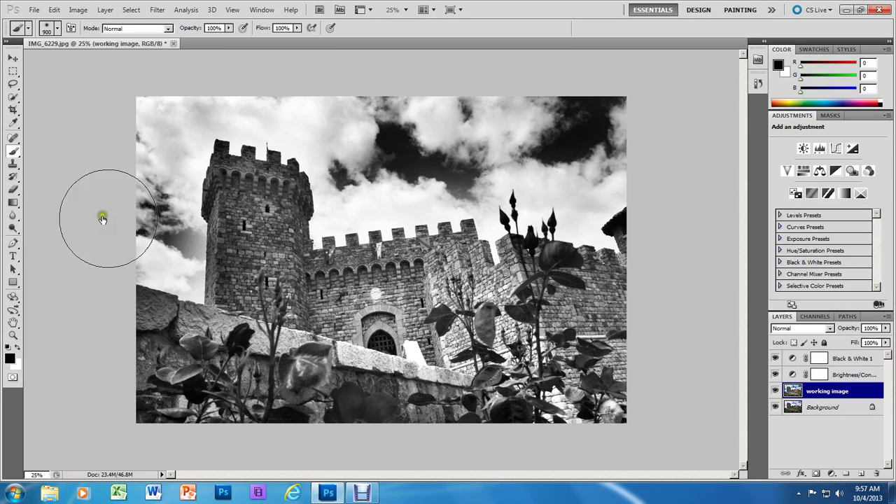
{"action": "left_click", "coordinate": [13, 167]}
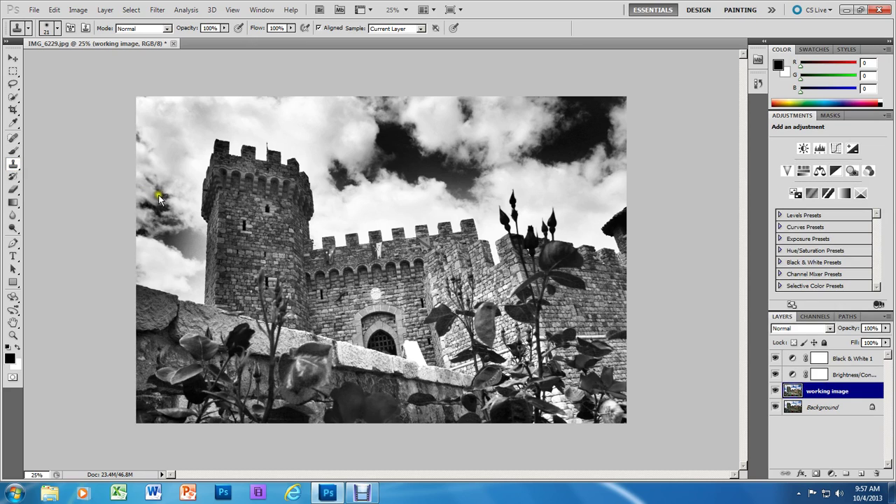
{"action": "key", "text": "bracketright"}
{"action": "key", "text": "bracketright"}
{"action": "key", "text": "bracketright"}
{"action": "key", "text": "bracketright"}
{"action": "key", "text": "bracketright"}
{"action": "key", "text": "bracketright"}
{"action": "key", "text": "bracketright"}
{"action": "key", "text": "bracketright"}
{"action": "key", "text": "bracketright"}
{"action": "key", "text": "bracketright"}
{"action": "left_click", "coordinate": [376, 299], "text": "alt"}
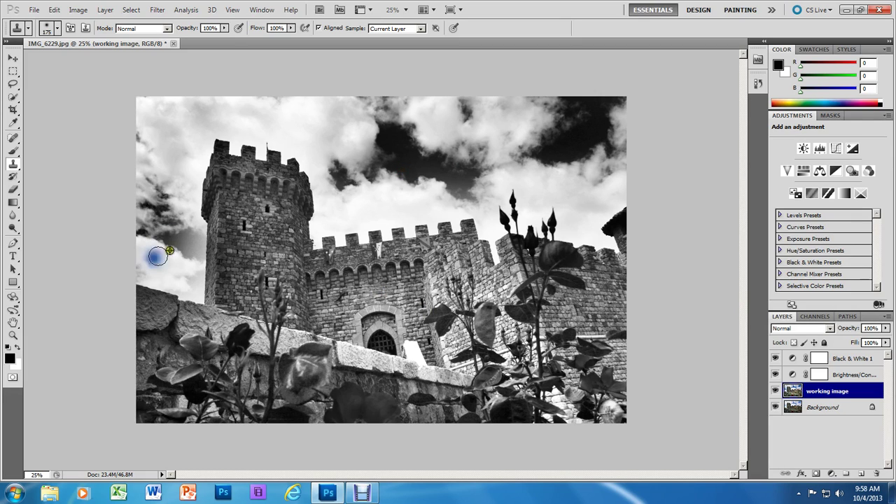
{"action": "key", "text": "bracketright"}
{"action": "key", "text": "bracketright"}
{"action": "key", "text": "bracketright"}
{"action": "key", "text": "bracketright"}
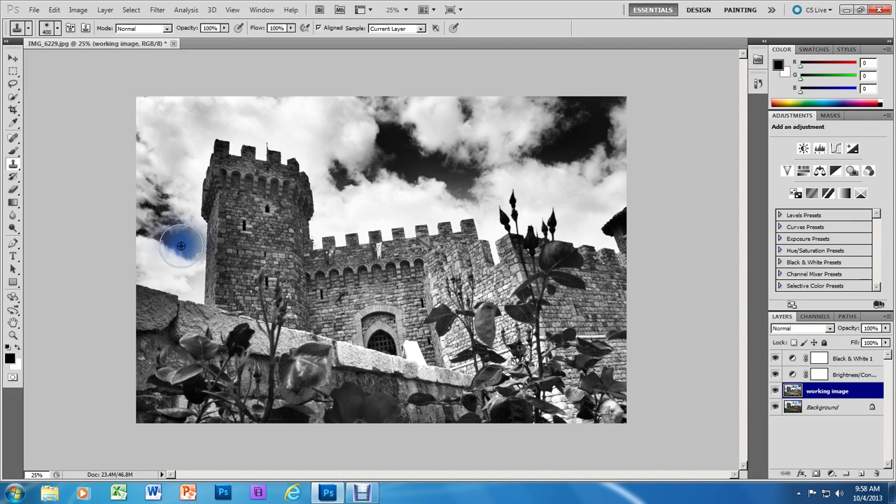
{"action": "left_click_drag", "start_coordinate": [181, 245], "coordinate": [183, 256]}
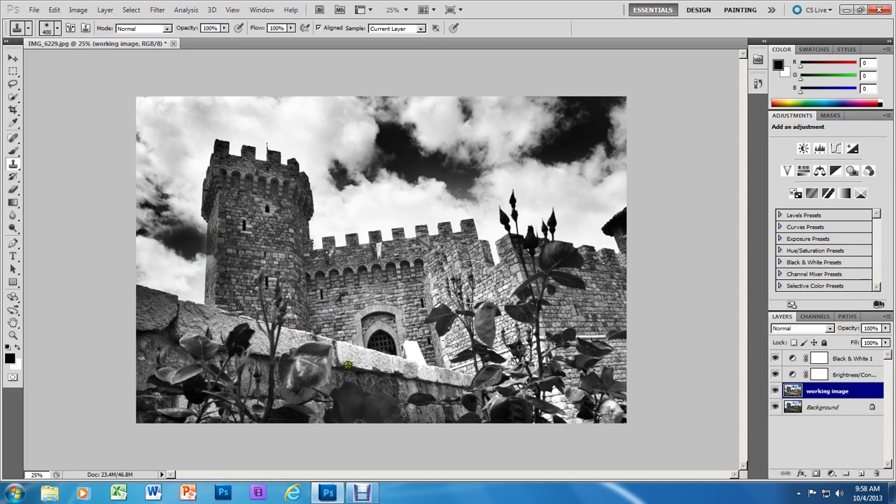
{"action": "left_click", "coordinate": [775, 393]}
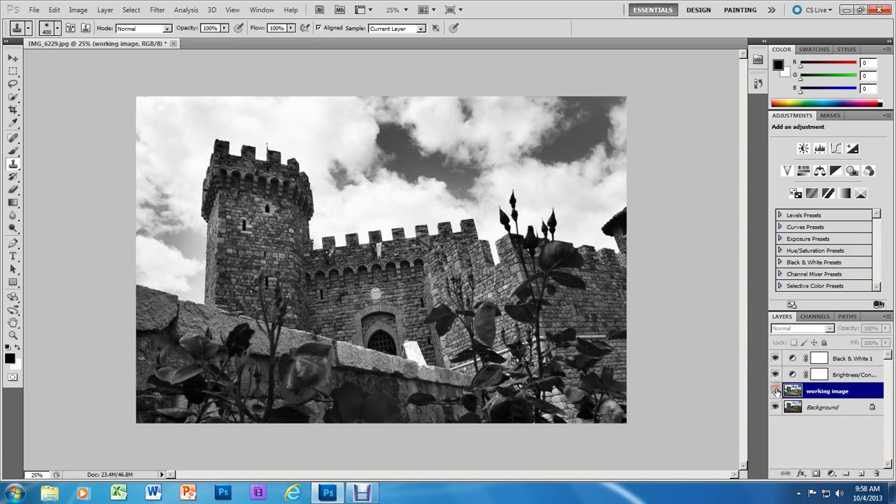
{"action": "left_click", "coordinate": [776, 393]}
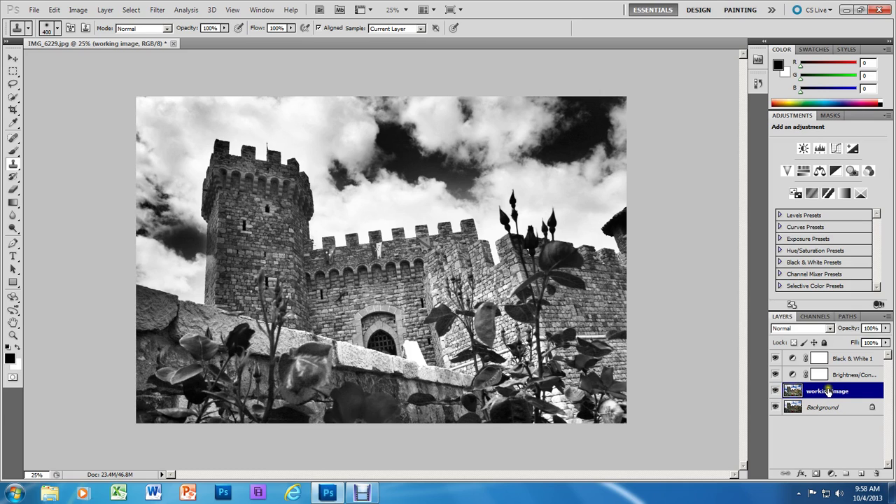
- Dodge the upper part of the stone tower on the working image layer, setting the soft Dodge brush to 195 px
{"action": "left_click", "coordinate": [17, 233]}
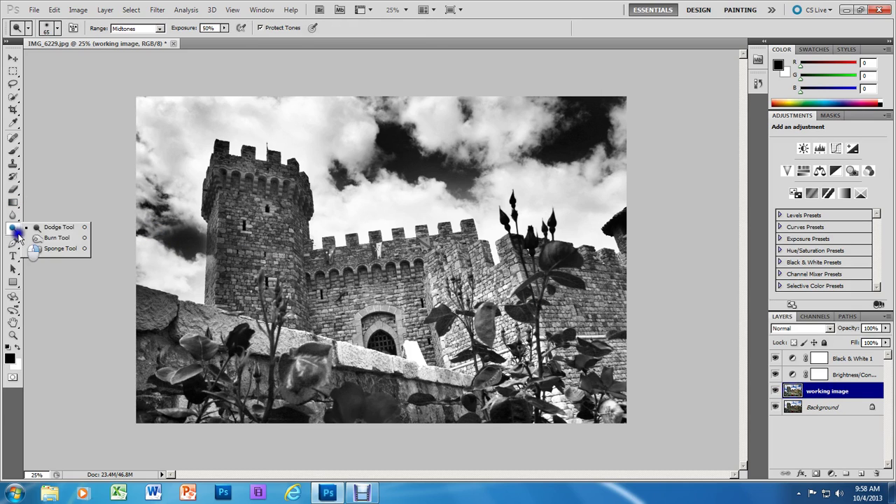
{"action": "left_click", "coordinate": [55, 228]}
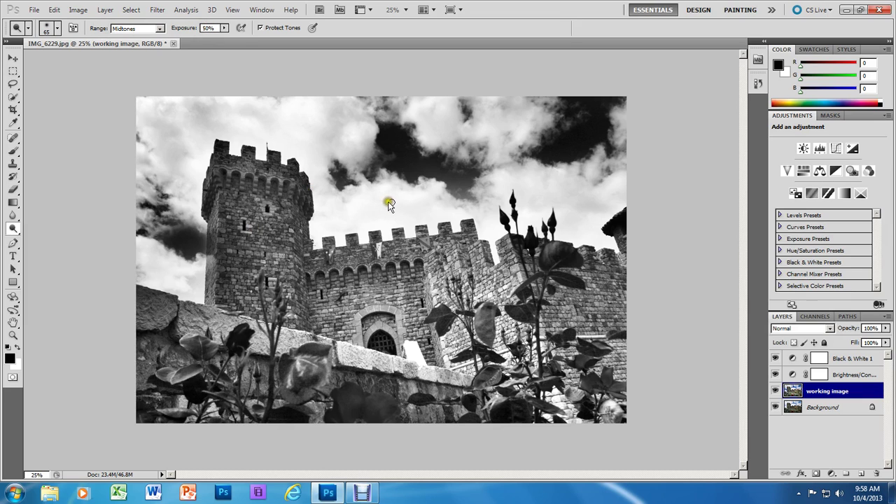
{"action": "left_click", "coordinate": [58, 28]}
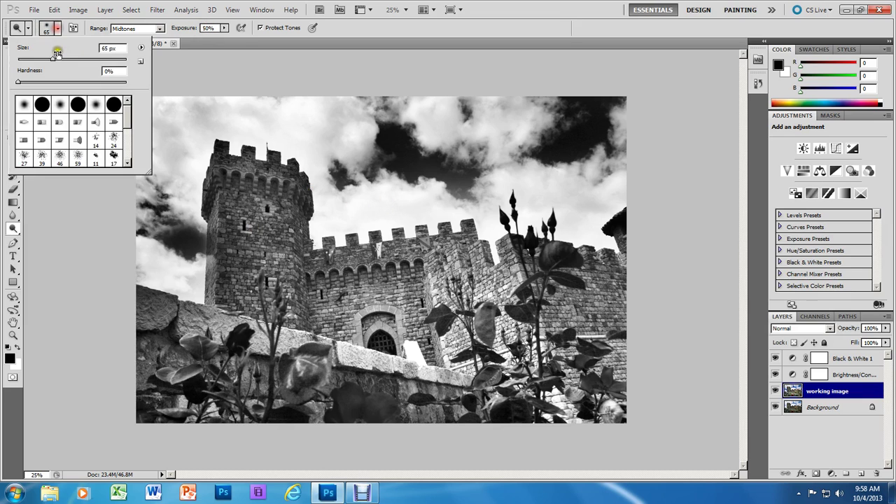
{"action": "left_click_drag", "start_coordinate": [52, 61], "coordinate": [73, 60]}
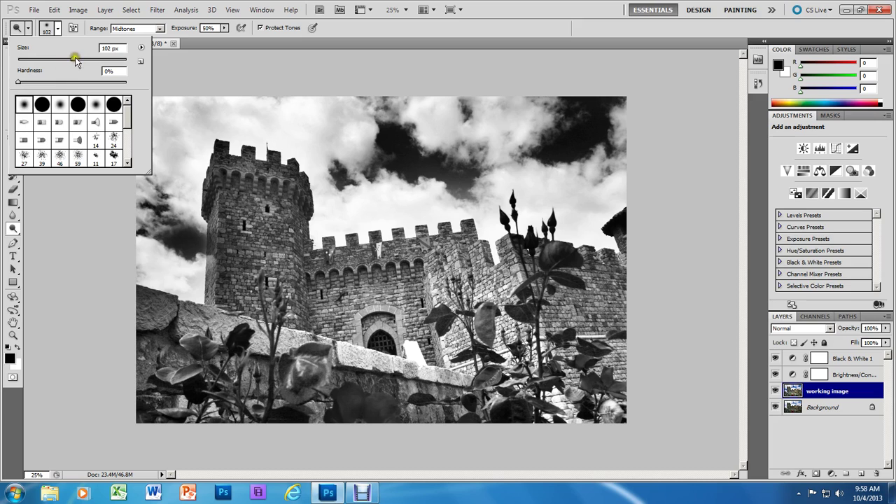
{"action": "mouse_move", "coordinate": [77, 61]}
{"action": "left_mouse_down"}
{"action": "mouse_move", "coordinate": [62, 59]}
{"action": "mouse_move", "coordinate": [98, 62]}
{"action": "left_mouse_up"}
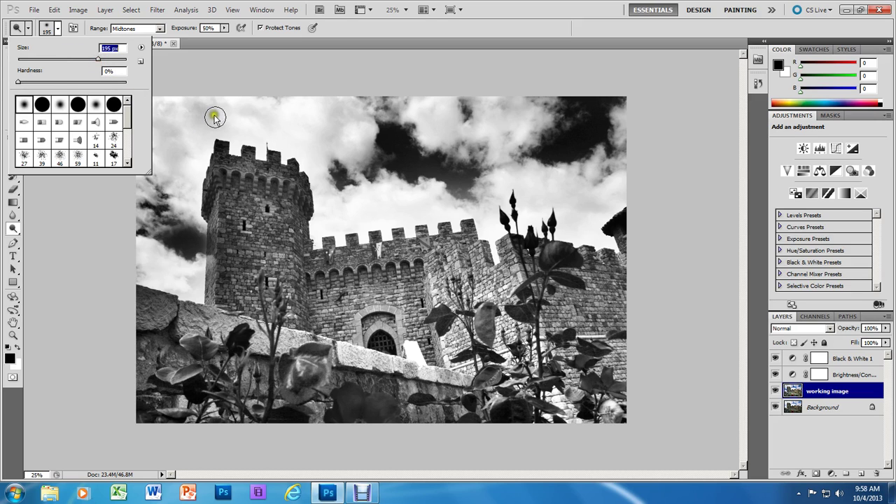
{"action": "left_click", "coordinate": [195, 70]}
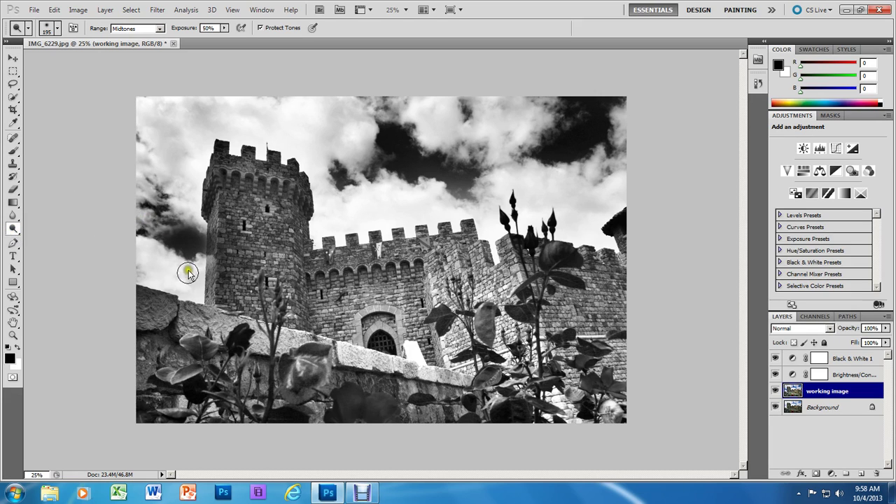
{"action": "mouse_move", "coordinate": [237, 175]}
{"action": "left_mouse_down"}
{"action": "mouse_move", "coordinate": [219, 145]}
{"action": "mouse_move", "coordinate": [227, 160]}
{"action": "mouse_move", "coordinate": [251, 158]}
{"action": "mouse_move", "coordinate": [246, 151]}
{"action": "mouse_move", "coordinate": [273, 166]}
{"action": "mouse_move", "coordinate": [274, 156]}
{"action": "mouse_move", "coordinate": [278, 170]}
{"action": "mouse_move", "coordinate": [291, 172]}
{"action": "mouse_move", "coordinate": [293, 162]}
{"action": "mouse_move", "coordinate": [306, 210]}
{"action": "left_mouse_up"}
{"action": "mouse_move", "coordinate": [222, 181]}
{"action": "left_mouse_down"}
{"action": "mouse_move", "coordinate": [208, 209]}
{"action": "mouse_move", "coordinate": [244, 196]}
{"action": "left_mouse_up"}
{"action": "mouse_move", "coordinate": [225, 226]}
{"action": "left_mouse_down"}
{"action": "mouse_move", "coordinate": [253, 233]}
{"action": "mouse_move", "coordinate": [231, 234]}
{"action": "mouse_move", "coordinate": [219, 262]}
{"action": "mouse_move", "coordinate": [221, 222]}
{"action": "left_mouse_up"}
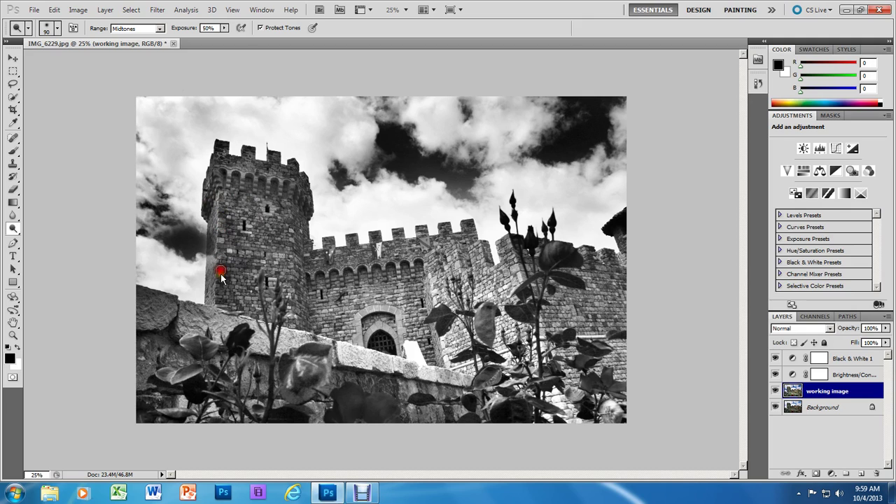
- Dodge the tower's battlements, side edges and base using a 90 px brush at 50% exposure on the midtones
{"action": "left_click_drag", "start_coordinate": [221, 275], "coordinate": [226, 296]}
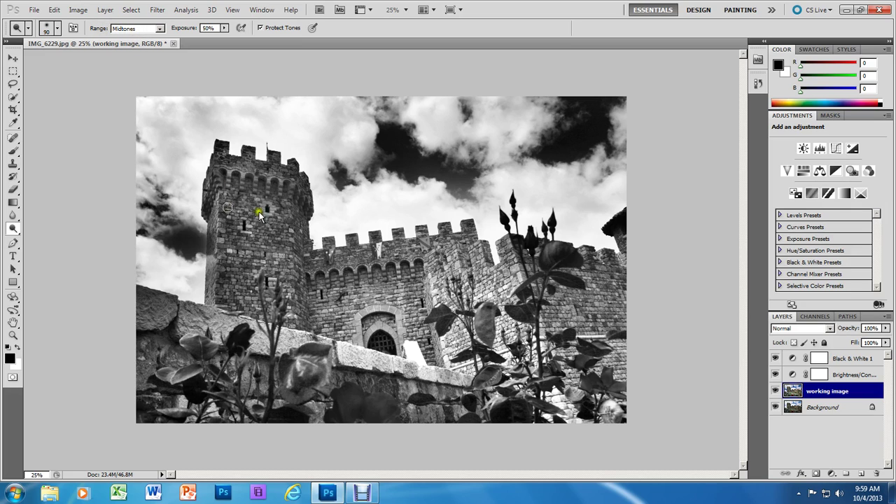
{"action": "left_click_drag", "start_coordinate": [293, 200], "coordinate": [308, 209]}
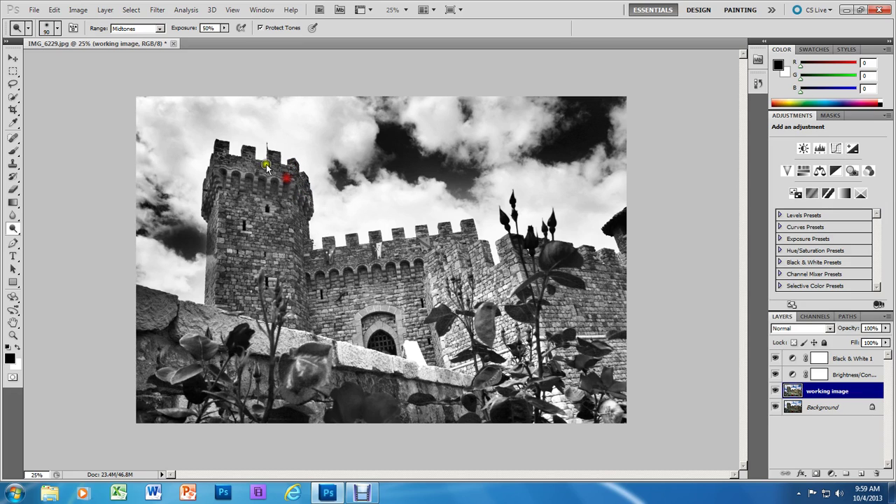
{"action": "left_click_drag", "start_coordinate": [266, 156], "coordinate": [274, 157]}
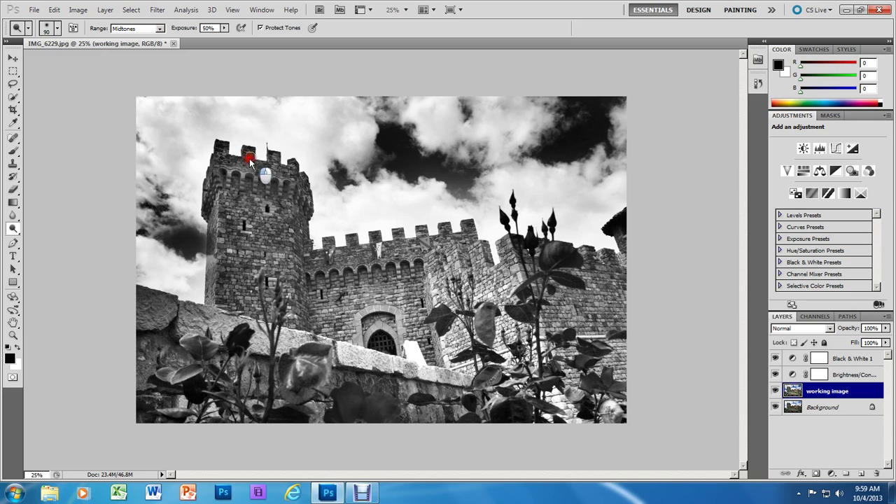
{"action": "mouse_move", "coordinate": [220, 147]}
{"action": "left_mouse_down"}
{"action": "mouse_move", "coordinate": [213, 203]}
{"action": "mouse_move", "coordinate": [214, 190]}
{"action": "mouse_move", "coordinate": [224, 187]}
{"action": "mouse_move", "coordinate": [231, 222]}
{"action": "left_mouse_up"}
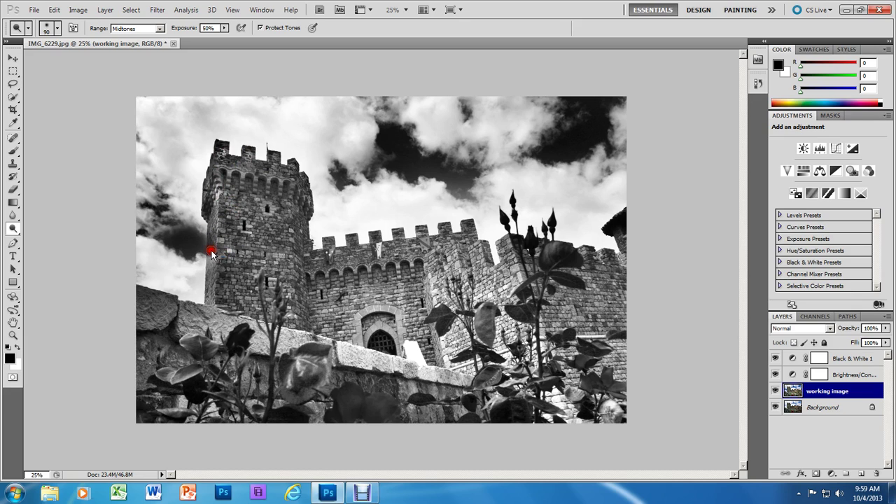
{"action": "left_click_drag", "start_coordinate": [211, 252], "coordinate": [210, 280]}
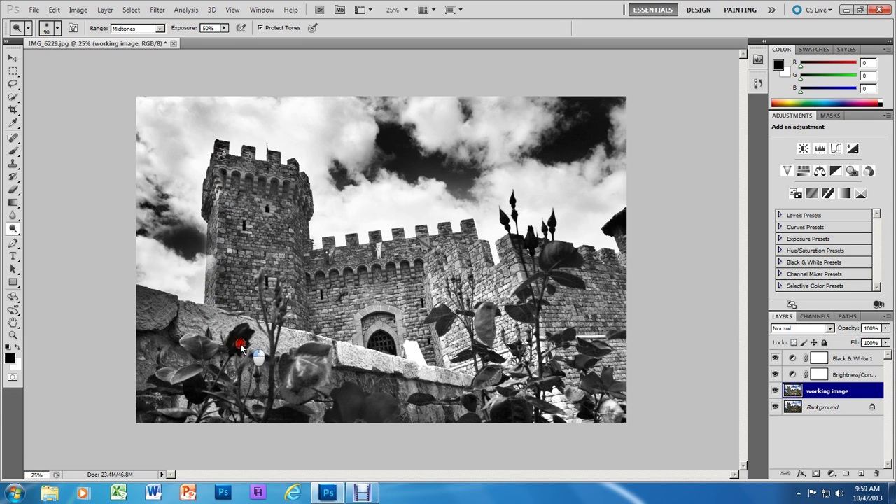
- Dodge the foreground wall and rose below the tower, lowering the exposure to 30% and enlarging the brush to 200 px
{"action": "left_click_drag", "start_coordinate": [240, 347], "coordinate": [225, 339]}
{"action": "mouse_move", "coordinate": [175, 301]}
{"action": "left_mouse_down"}
{"action": "mouse_move", "coordinate": [140, 291]}
{"action": "mouse_move", "coordinate": [154, 298]}
{"action": "mouse_move", "coordinate": [144, 309]}
{"action": "left_mouse_up"}
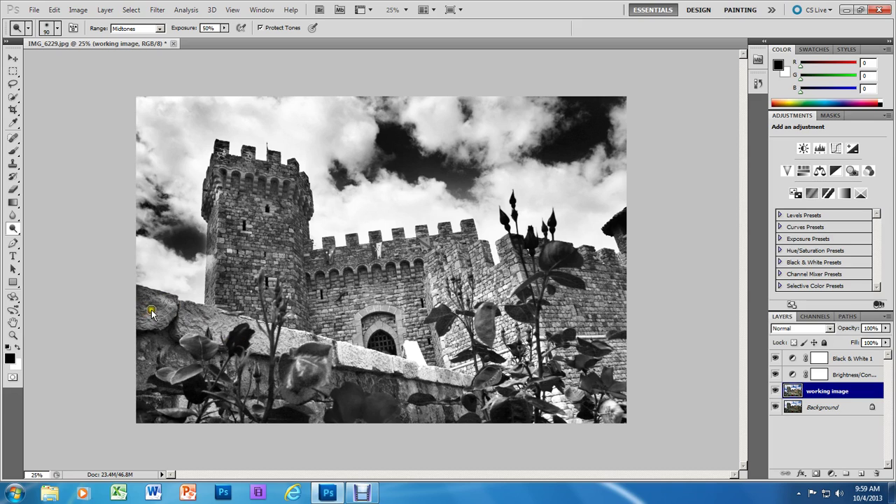
{"action": "key", "text": "bracketright"}
{"action": "key", "text": "bracketright"}
{"action": "left_click", "coordinate": [224, 28]}
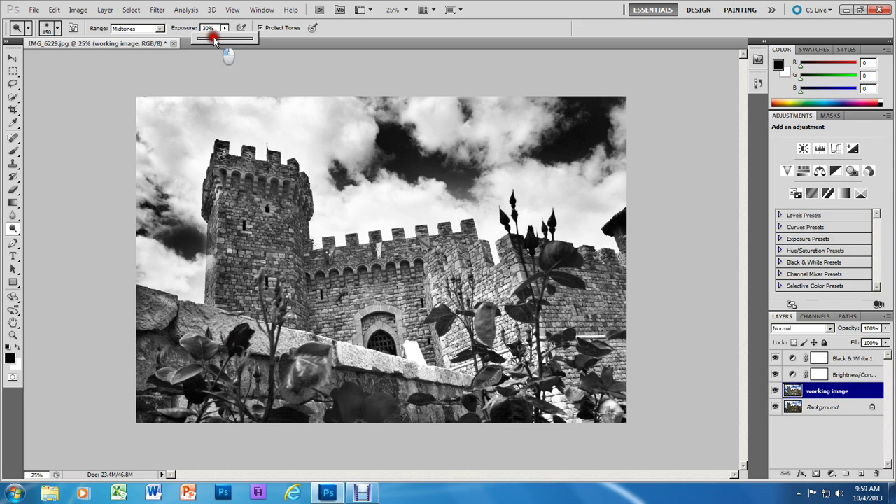
{"action": "left_click_drag", "start_coordinate": [214, 41], "coordinate": [214, 41]}
{"action": "key", "text": "bracketright"}
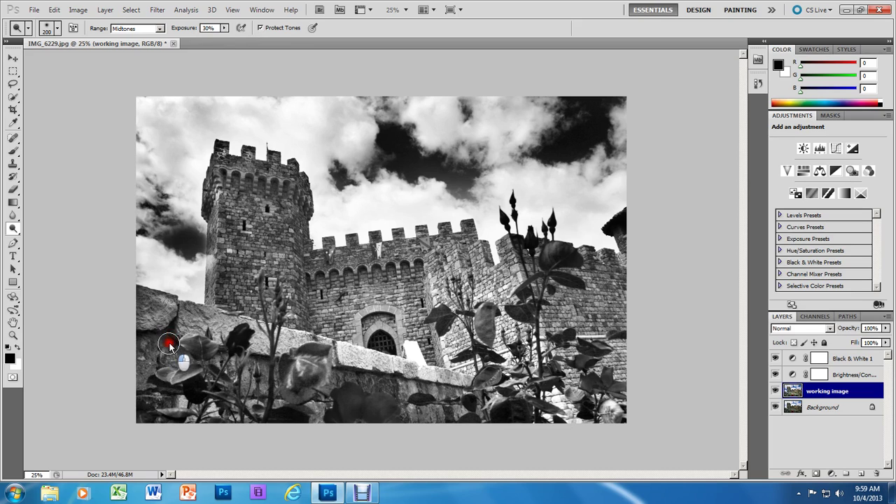
{"action": "mouse_move", "coordinate": [169, 342]}
{"action": "left_mouse_down"}
{"action": "mouse_move", "coordinate": [156, 340]}
{"action": "mouse_move", "coordinate": [150, 304]}
{"action": "left_mouse_up"}
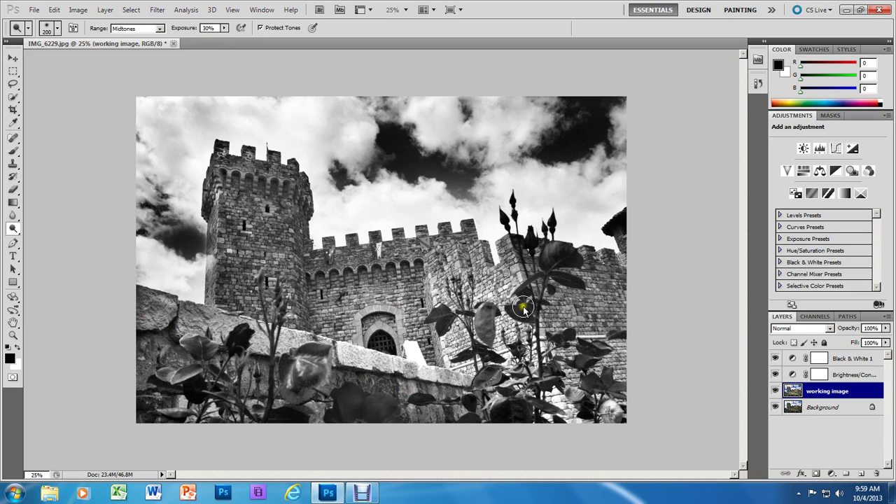
- Dodge the castle wall and roof corner at the photo's right edge, and revert the last Dodge stroke through an enlarged history list
{"action": "mouse_move", "coordinate": [553, 308]}
{"action": "left_mouse_down"}
{"action": "mouse_move", "coordinate": [604, 280]}
{"action": "mouse_move", "coordinate": [621, 226]}
{"action": "mouse_move", "coordinate": [630, 245]}
{"action": "left_mouse_up"}
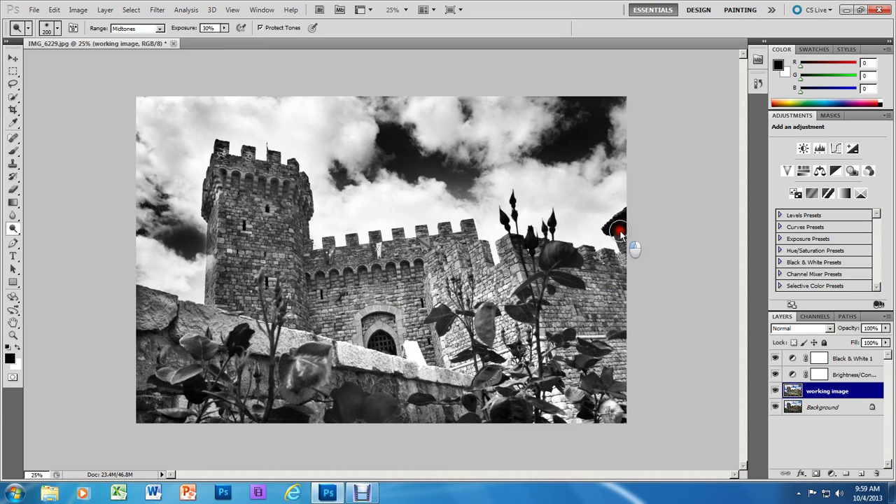
{"action": "left_click", "coordinate": [256, 11]}
{"action": "left_click", "coordinate": [280, 172]}
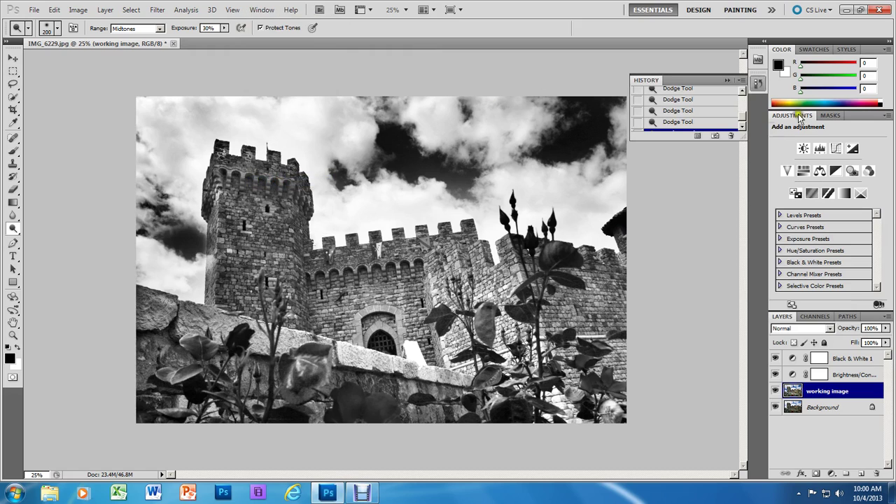
{"action": "left_click_drag", "start_coordinate": [742, 140], "coordinate": [742, 181]}
{"action": "left_click", "coordinate": [689, 155]}
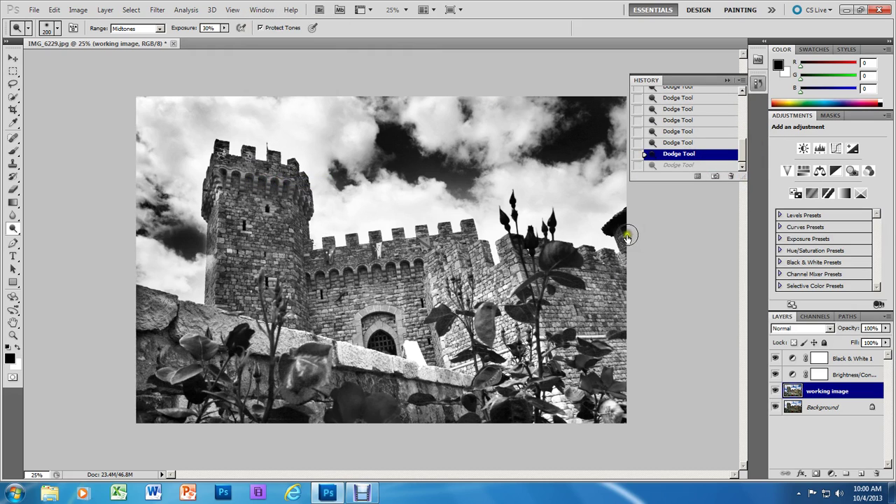
- Dodge under the roof corner at the right edge, the dark rose at the bottom centre, the foreground wall and the tower
{"action": "mouse_move", "coordinate": [625, 236]}
{"action": "left_mouse_down"}
{"action": "mouse_move", "coordinate": [618, 226]}
{"action": "mouse_move", "coordinate": [626, 236]}
{"action": "mouse_move", "coordinate": [615, 251]}
{"action": "left_mouse_up"}
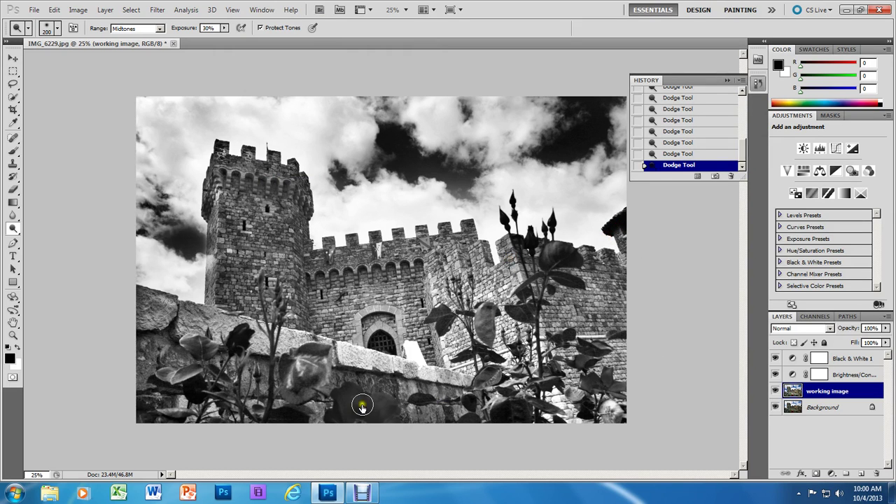
{"action": "mouse_move", "coordinate": [373, 382]}
{"action": "left_mouse_down"}
{"action": "mouse_move", "coordinate": [388, 393]}
{"action": "mouse_move", "coordinate": [356, 373]}
{"action": "mouse_move", "coordinate": [330, 376]}
{"action": "left_mouse_up"}
{"action": "left_click", "coordinate": [174, 334]}
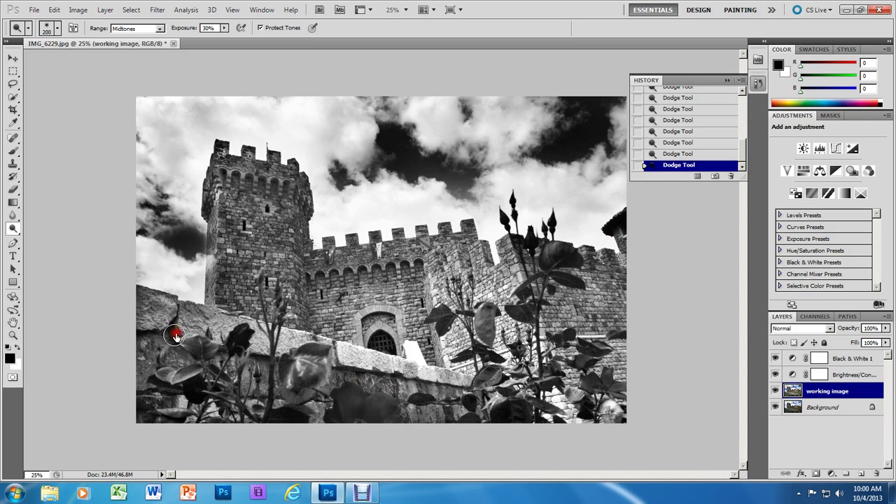
{"action": "mouse_move", "coordinate": [288, 238]}
{"action": "left_mouse_down"}
{"action": "mouse_move", "coordinate": [285, 184]}
{"action": "mouse_move", "coordinate": [280, 201]}
{"action": "mouse_move", "coordinate": [268, 168]}
{"action": "mouse_move", "coordinate": [216, 146]}
{"action": "left_mouse_up"}
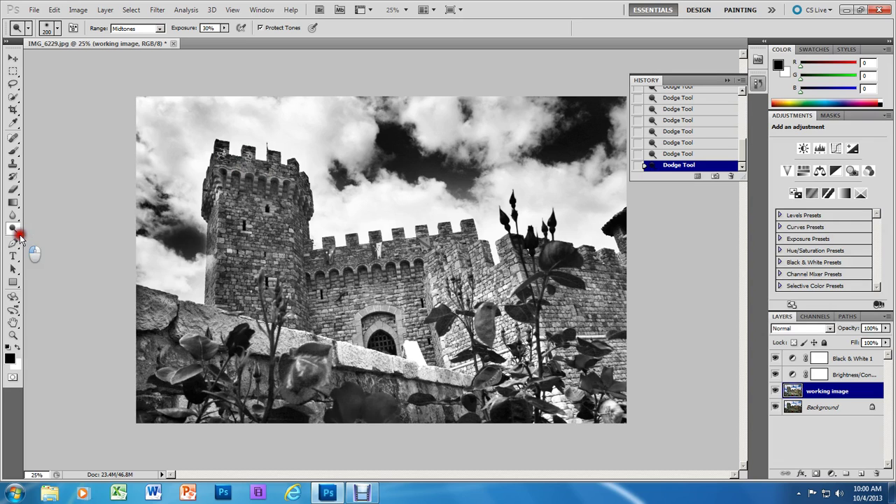
- Burn the clouds to the left of the tower with the Burn tool at 50% exposure on the midtones, using an enlarged brush
{"action": "left_click_drag", "start_coordinate": [18, 234], "coordinate": [47, 240]}
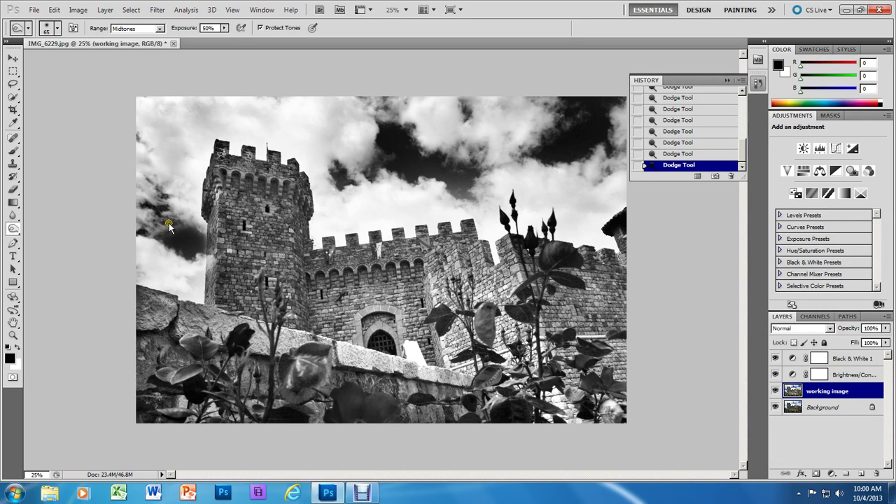
{"action": "key", "text": "bracketright"}
{"action": "key", "text": "bracketright"}
{"action": "key", "text": "bracketright"}
{"action": "mouse_move", "coordinate": [234, 268]}
{"action": "left_mouse_down"}
{"action": "mouse_move", "coordinate": [200, 260]}
{"action": "mouse_move", "coordinate": [178, 280]}
{"action": "mouse_move", "coordinate": [183, 291]}
{"action": "mouse_move", "coordinate": [170, 290]}
{"action": "mouse_move", "coordinate": [200, 266]}
{"action": "mouse_move", "coordinate": [200, 297]}
{"action": "mouse_move", "coordinate": [180, 280]}
{"action": "mouse_move", "coordinate": [152, 280]}
{"action": "mouse_move", "coordinate": [143, 249]}
{"action": "mouse_move", "coordinate": [176, 144]}
{"action": "mouse_move", "coordinate": [219, 116]}
{"action": "mouse_move", "coordinate": [150, 114]}
{"action": "left_mouse_up"}
{"action": "left_click", "coordinate": [170, 276]}
- Burn the clouds above and around the tower and toward the sky's centre with the Burn brush enlarged to 500 and 700 px
{"action": "key", "text": "bracketright"}
{"action": "key", "text": "bracketright"}
{"action": "key", "text": "bracketright"}
{"action": "key", "text": "bracketright"}
{"action": "key", "text": "bracketright"}
{"action": "key", "text": "bracketright"}
{"action": "key", "text": "bracketright"}
{"action": "key", "text": "bracketright"}
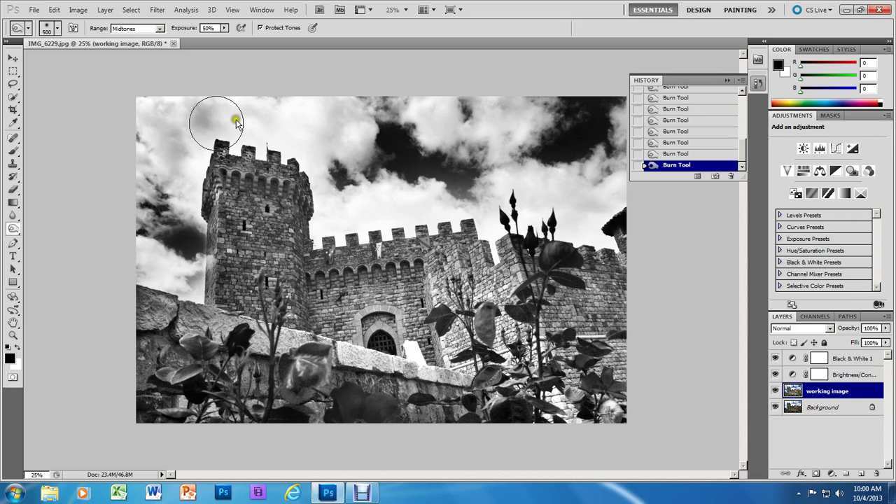
{"action": "mouse_move", "coordinate": [270, 109]}
{"action": "left_mouse_down"}
{"action": "mouse_move", "coordinate": [344, 132]}
{"action": "mouse_move", "coordinate": [355, 198]}
{"action": "mouse_move", "coordinate": [405, 214]}
{"action": "mouse_move", "coordinate": [469, 104]}
{"action": "mouse_move", "coordinate": [516, 132]}
{"action": "mouse_move", "coordinate": [564, 201]}
{"action": "mouse_move", "coordinate": [535, 202]}
{"action": "mouse_move", "coordinate": [598, 208]}
{"action": "mouse_move", "coordinate": [581, 190]}
{"action": "mouse_move", "coordinate": [340, 206]}
{"action": "left_mouse_up"}
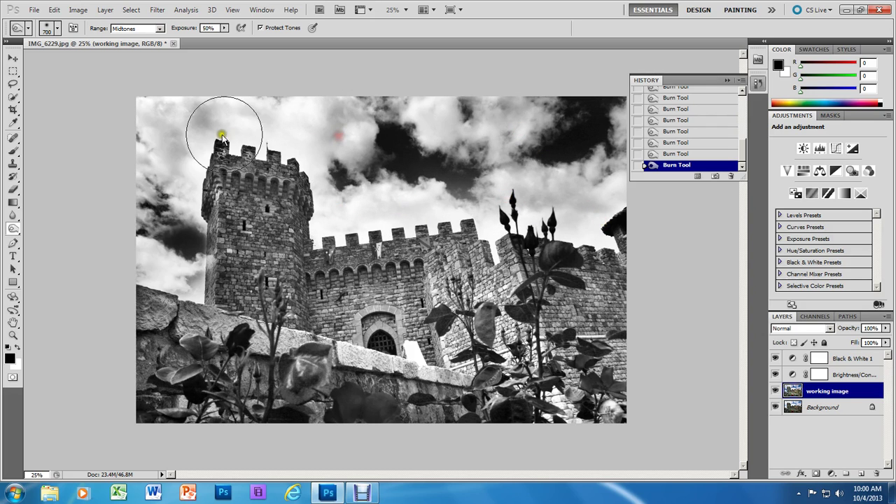
{"action": "mouse_move", "coordinate": [196, 184]}
{"action": "left_mouse_down"}
{"action": "mouse_move", "coordinate": [187, 234]}
{"action": "mouse_move", "coordinate": [164, 226]}
{"action": "left_mouse_up"}
{"action": "left_click_drag", "start_coordinate": [406, 144], "coordinate": [413, 143]}
- Burn the castle wall corner and the bright stone beside the arched gate, using 300 px and 175 px brushes
{"action": "mouse_move", "coordinate": [435, 303]}
{"action": "left_mouse_down"}
{"action": "mouse_move", "coordinate": [455, 310]}
{"action": "mouse_move", "coordinate": [460, 330]}
{"action": "mouse_move", "coordinate": [380, 341]}
{"action": "mouse_move", "coordinate": [419, 371]}
{"action": "left_mouse_up"}
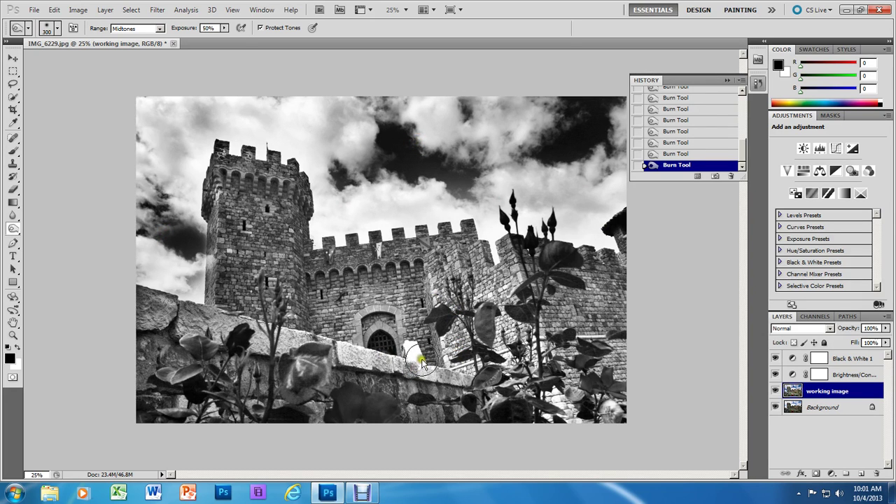
{"action": "key", "text": "bracketleft"}
{"action": "key", "text": "bracketleft"}
{"action": "left_click_drag", "start_coordinate": [411, 343], "coordinate": [422, 361]}
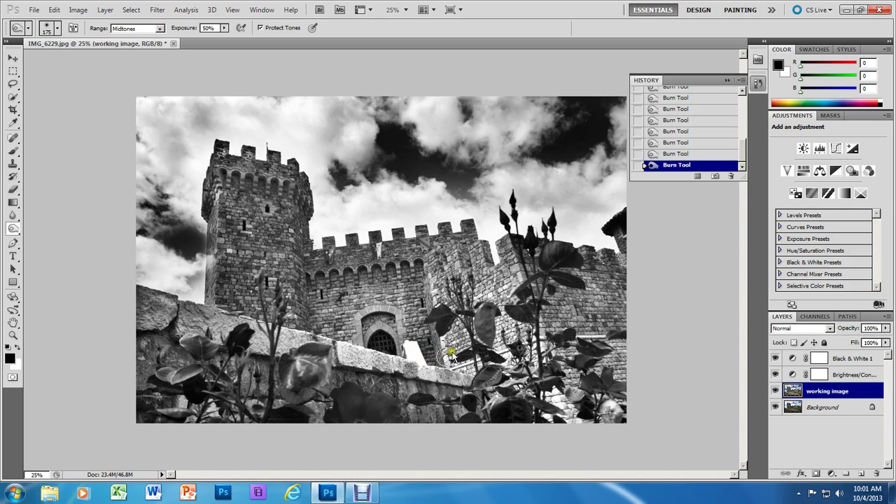
- Set the Burn exposure to 29% and burn the wall corner, the gate's arch, the bright stone and the wall behind the roses
{"action": "left_click", "coordinate": [225, 28]}
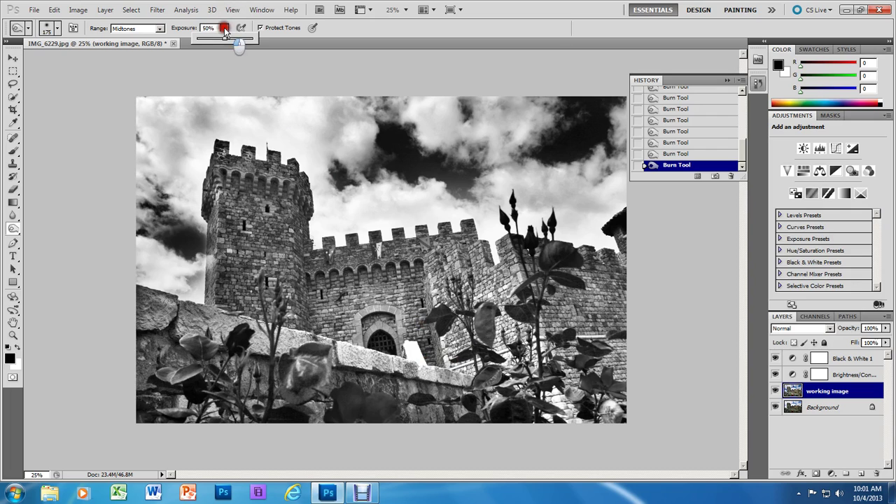
{"action": "left_click_drag", "start_coordinate": [212, 40], "coordinate": [215, 40]}
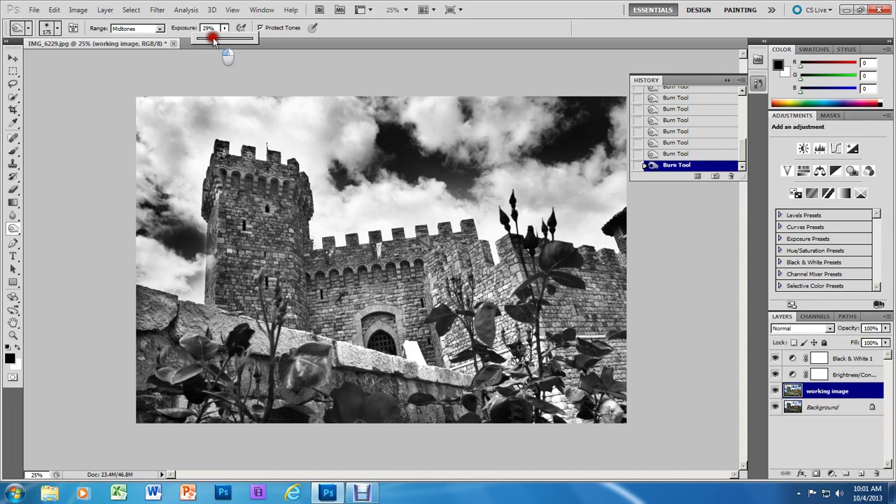
{"action": "left_click_drag", "start_coordinate": [425, 326], "coordinate": [425, 270]}
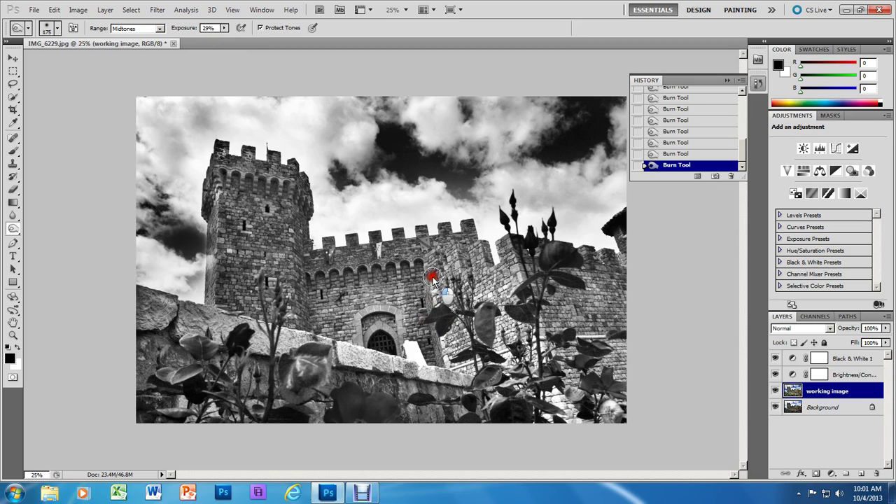
{"action": "mouse_move", "coordinate": [371, 320]}
{"action": "left_mouse_down"}
{"action": "mouse_move", "coordinate": [357, 319]}
{"action": "mouse_move", "coordinate": [371, 314]}
{"action": "left_mouse_up"}
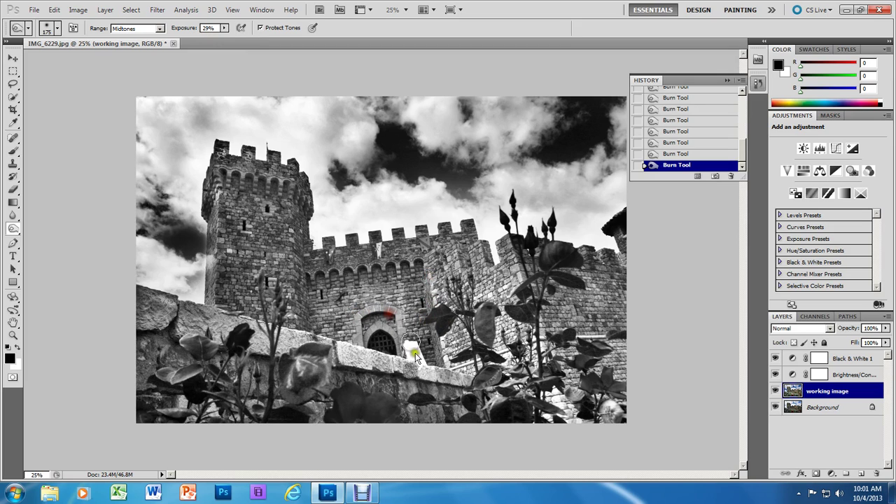
{"action": "mouse_move", "coordinate": [410, 344]}
{"action": "left_mouse_down"}
{"action": "mouse_move", "coordinate": [429, 336]}
{"action": "mouse_move", "coordinate": [436, 365]}
{"action": "mouse_move", "coordinate": [466, 364]}
{"action": "left_mouse_up"}
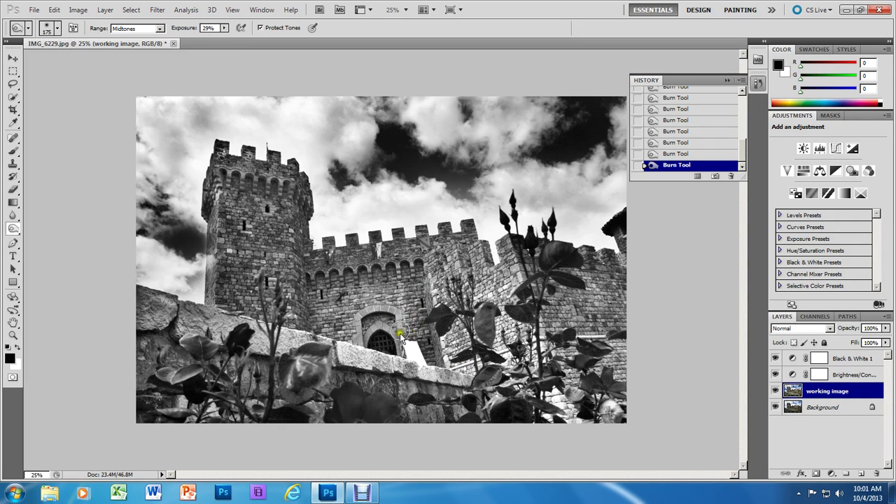
{"action": "left_click_drag", "start_coordinate": [370, 312], "coordinate": [362, 319]}
{"action": "mouse_move", "coordinate": [515, 329]}
{"action": "left_mouse_down"}
{"action": "mouse_move", "coordinate": [518, 351]}
{"action": "mouse_move", "coordinate": [492, 392]}
{"action": "mouse_move", "coordinate": [430, 410]}
{"action": "mouse_move", "coordinate": [443, 392]}
{"action": "left_mouse_up"}
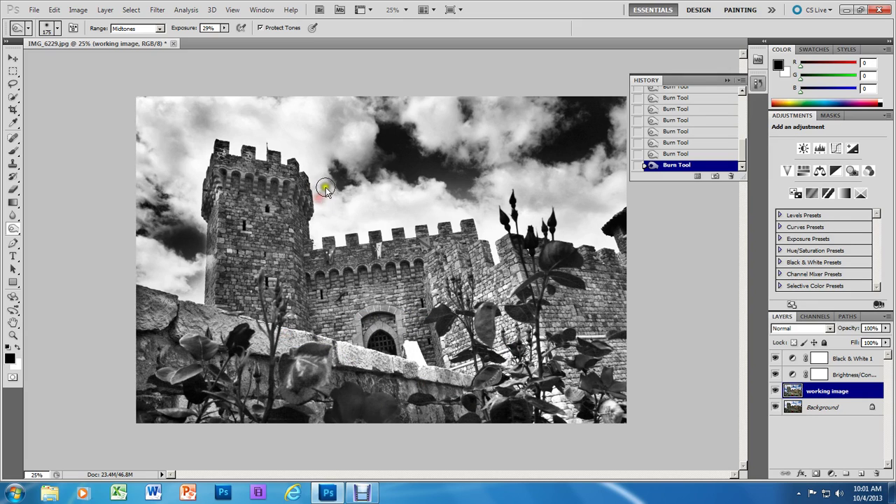
- Burn the clouds along the photo's upper edge, at the sky's centre and between the rosebuds and the roof corner
{"action": "mouse_move", "coordinate": [334, 130]}
{"action": "left_mouse_down"}
{"action": "mouse_move", "coordinate": [392, 121]}
{"action": "mouse_move", "coordinate": [363, 124]}
{"action": "mouse_move", "coordinate": [385, 138]}
{"action": "left_mouse_up"}
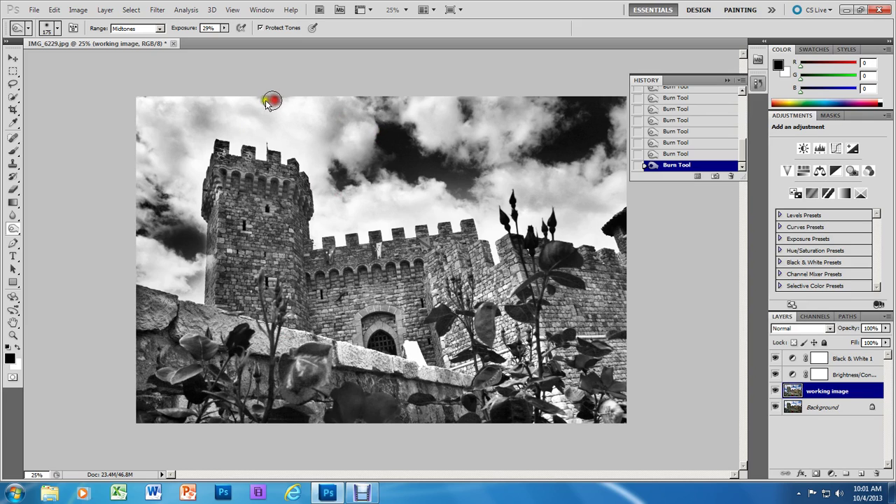
{"action": "left_click_drag", "start_coordinate": [268, 103], "coordinate": [175, 100]}
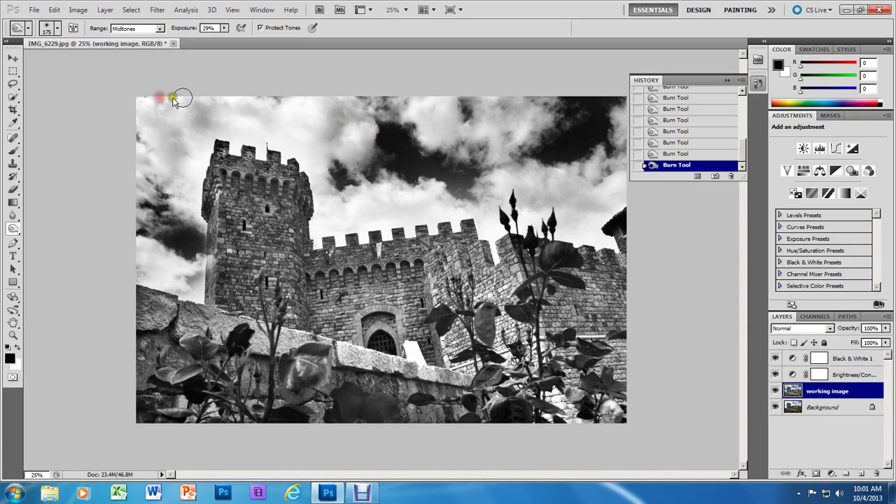
{"action": "left_click_drag", "start_coordinate": [406, 114], "coordinate": [426, 118]}
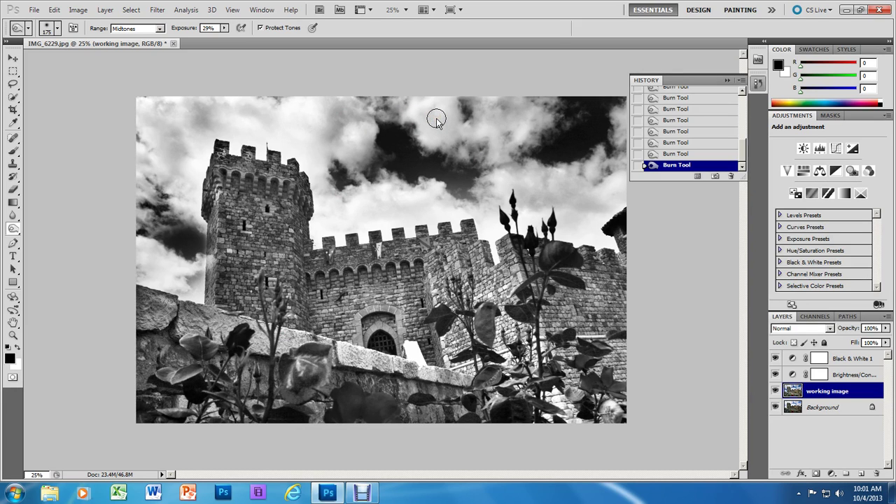
{"action": "left_click_drag", "start_coordinate": [572, 220], "coordinate": [522, 206]}
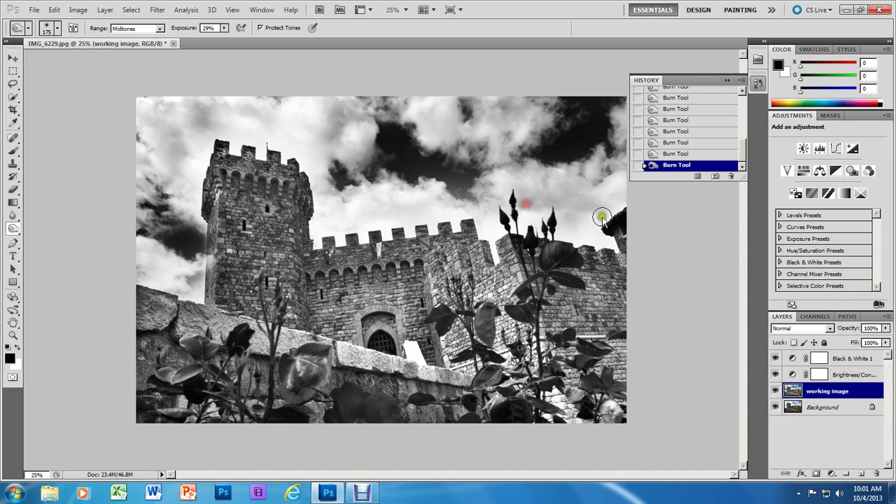
{"action": "left_click", "coordinate": [581, 215]}
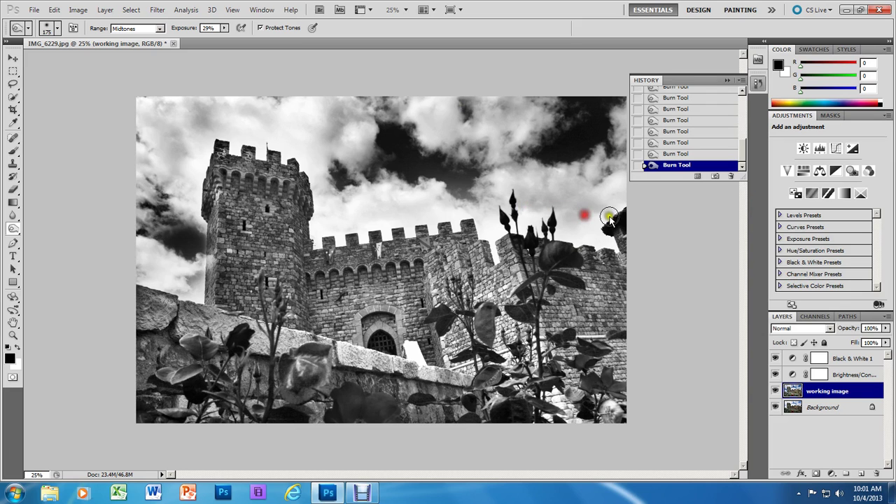
{"action": "left_click", "coordinate": [380, 218]}
- Burn the bright clouds between the tower and the dark patch of sky at 100% magnification
{"action": "key", "text": "ctrl+plus"}
{"action": "key", "text": "ctrl+plus"}
{"action": "key", "text": "ctrl+plus"}
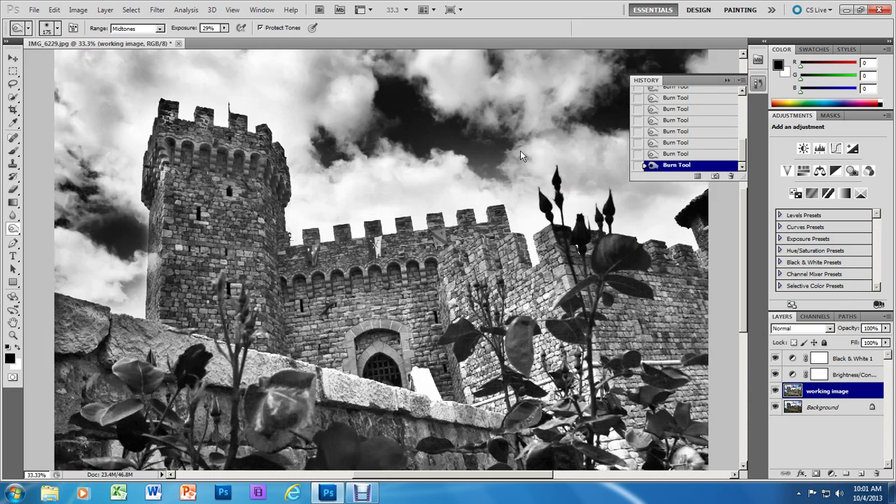
{"action": "key", "text": "ctrl+plus"}
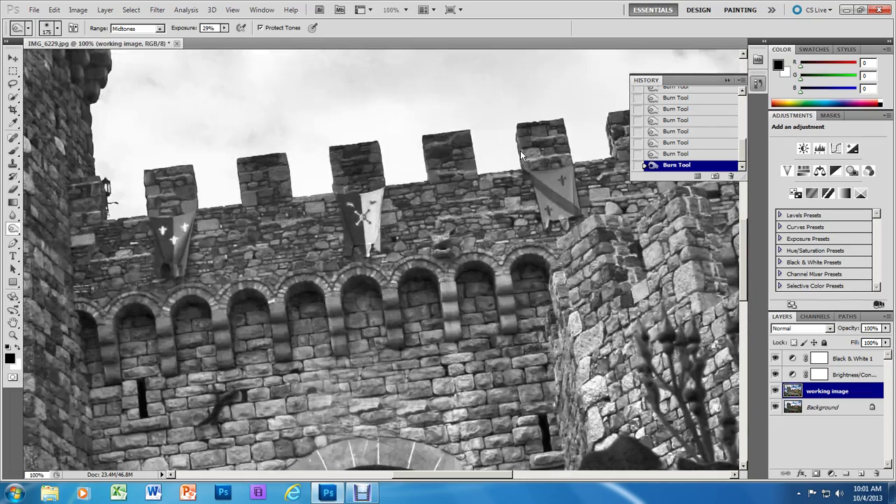
{"action": "left_click_drag", "start_coordinate": [744, 266], "coordinate": [750, 180]}
{"action": "left_click_drag", "start_coordinate": [259, 142], "coordinate": [328, 136]}
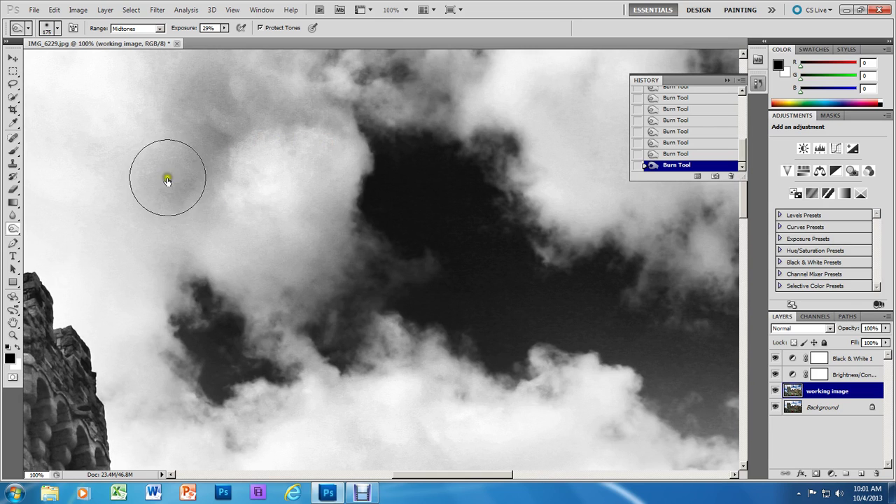
{"action": "left_click_drag", "start_coordinate": [168, 172], "coordinate": [162, 134]}
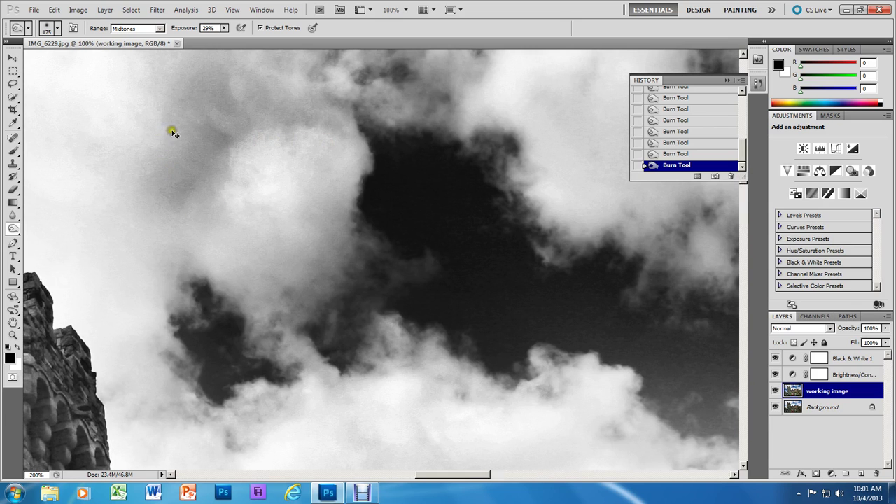
- Examine the burned clouds and the dark patch of sky beside the tower at up to 500% magnification
{"action": "key", "text": "ctrl+plus"}
{"action": "key", "text": "ctrl+plus"}
{"action": "key", "text": "ctrl+plus"}
{"action": "key", "text": "ctrl+plus"}
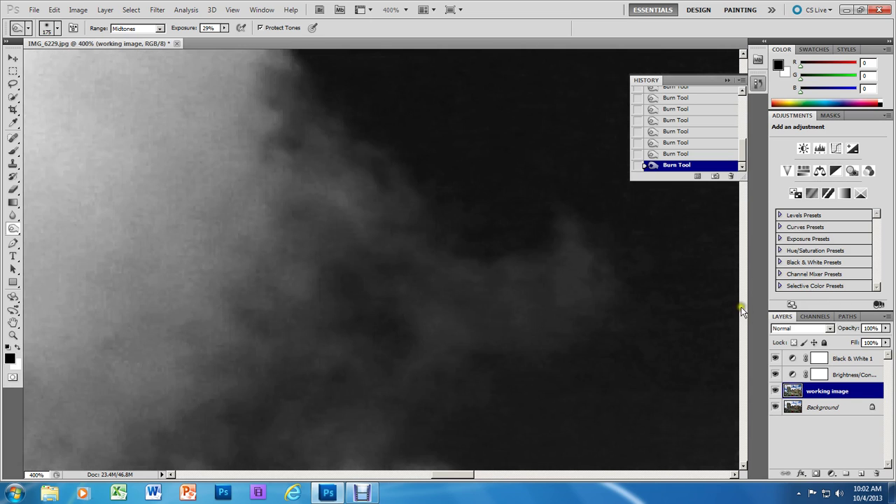
{"action": "left_click_drag", "start_coordinate": [425, 480], "coordinate": [413, 474]}
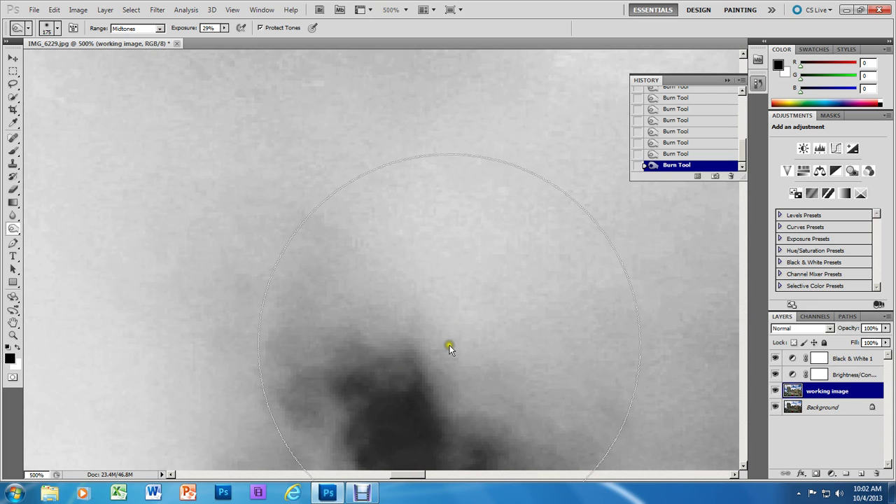
{"action": "key", "text": "ctrl+minus"}
{"action": "key", "text": "ctrl+minus"}
{"action": "key", "text": "ctrl+minus"}
{"action": "key", "text": "ctrl+minus"}
{"action": "key", "text": "ctrl+minus"}
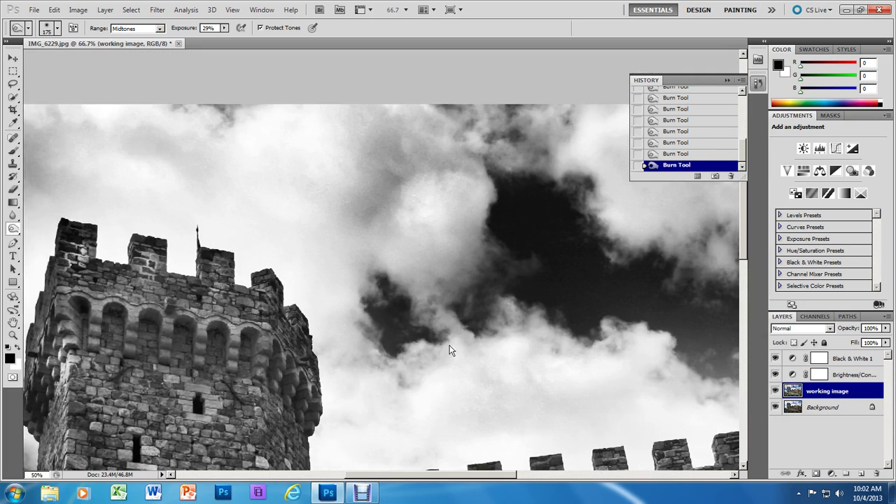
{"action": "key", "text": "ctrl+minus"}
{"action": "key", "text": "ctrl+minus"}
- Burn the clouds directly above the tower and along its left side with the 175 px brush at 29% exposure
{"action": "mouse_move", "coordinate": [449, 346]}
{"action": "left_mouse_down"}
{"action": "mouse_move", "coordinate": [296, 232]}
{"action": "mouse_move", "coordinate": [314, 248]}
{"action": "left_mouse_up"}
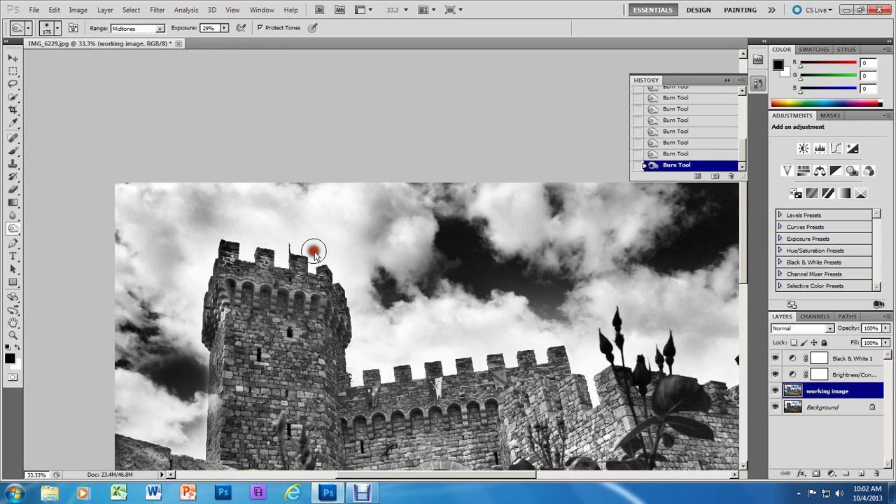
{"action": "left_click", "coordinate": [249, 236]}
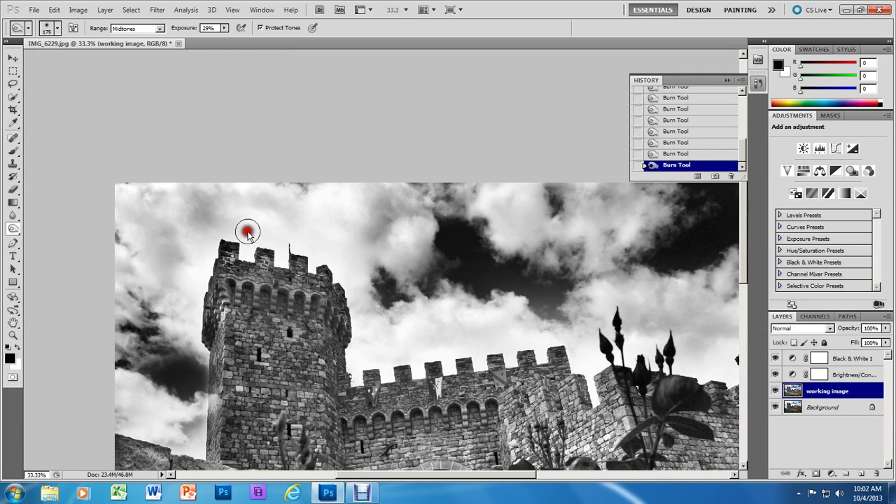
{"action": "left_click", "coordinate": [183, 260]}
{"action": "left_click", "coordinate": [205, 356]}
{"action": "mouse_move", "coordinate": [193, 378]}
{"action": "left_mouse_down"}
{"action": "mouse_move", "coordinate": [192, 370]}
{"action": "mouse_move", "coordinate": [202, 386]}
{"action": "left_mouse_up"}
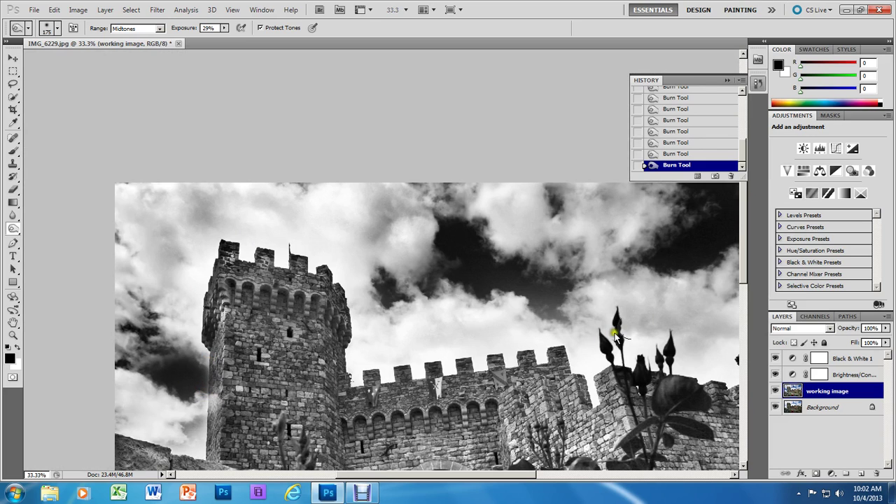
- Burn the bright clouds above the castle's battlements and around the rosebuds
{"action": "left_click", "coordinate": [545, 310]}
{"action": "mouse_move", "coordinate": [545, 310]}
{"action": "left_mouse_down"}
{"action": "mouse_move", "coordinate": [564, 304]}
{"action": "mouse_move", "coordinate": [564, 324]}
{"action": "mouse_move", "coordinate": [529, 319]}
{"action": "mouse_move", "coordinate": [555, 321]}
{"action": "left_mouse_up"}
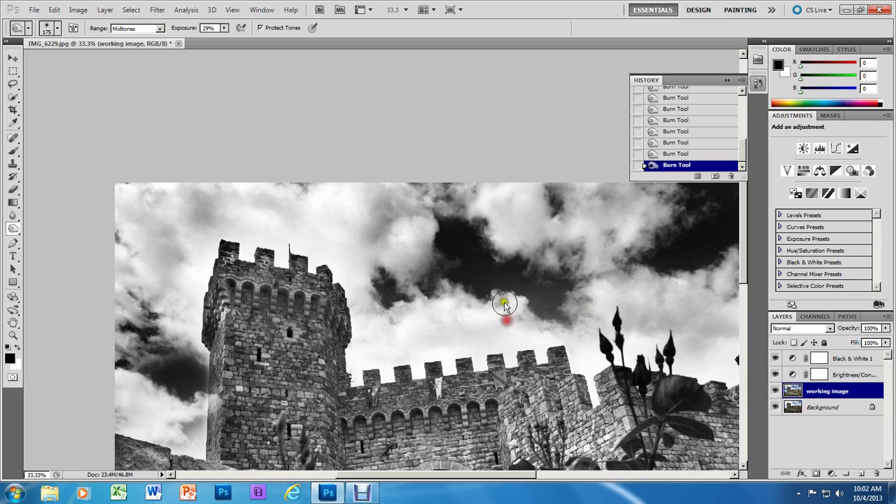
{"action": "left_click", "coordinate": [484, 348]}
{"action": "mouse_move", "coordinate": [484, 348]}
{"action": "left_mouse_down"}
{"action": "mouse_move", "coordinate": [467, 331]}
{"action": "mouse_move", "coordinate": [448, 338]}
{"action": "mouse_move", "coordinate": [412, 329]}
{"action": "mouse_move", "coordinate": [384, 340]}
{"action": "left_mouse_up"}
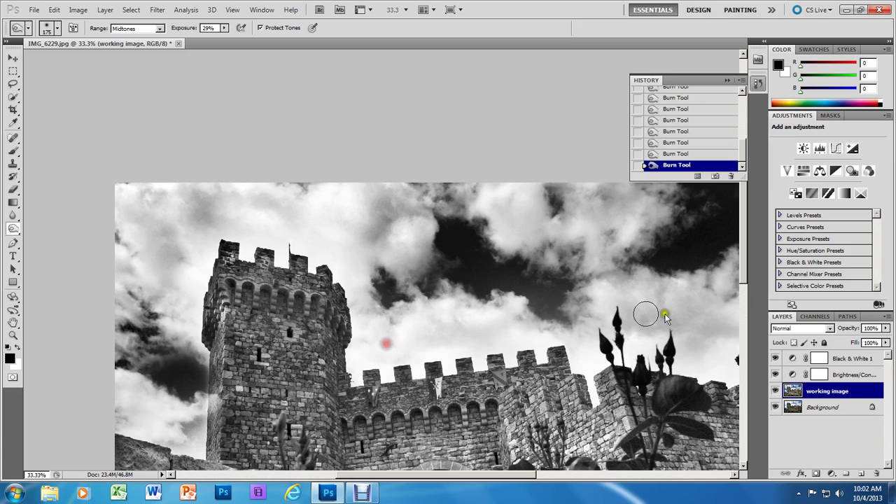
{"action": "left_click_drag", "start_coordinate": [672, 339], "coordinate": [708, 341]}
{"action": "left_click", "coordinate": [688, 311]}
{"action": "key", "text": "ctrl+minus"}
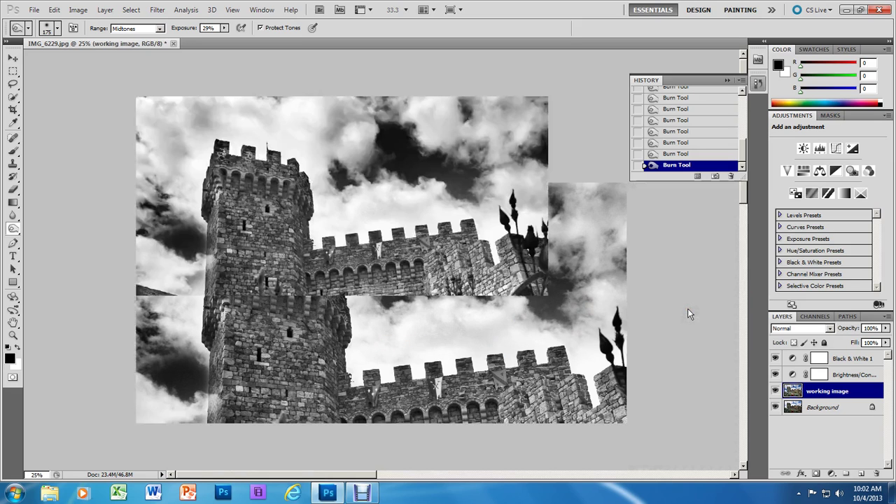
{"action": "key", "text": "ctrl+plus"}
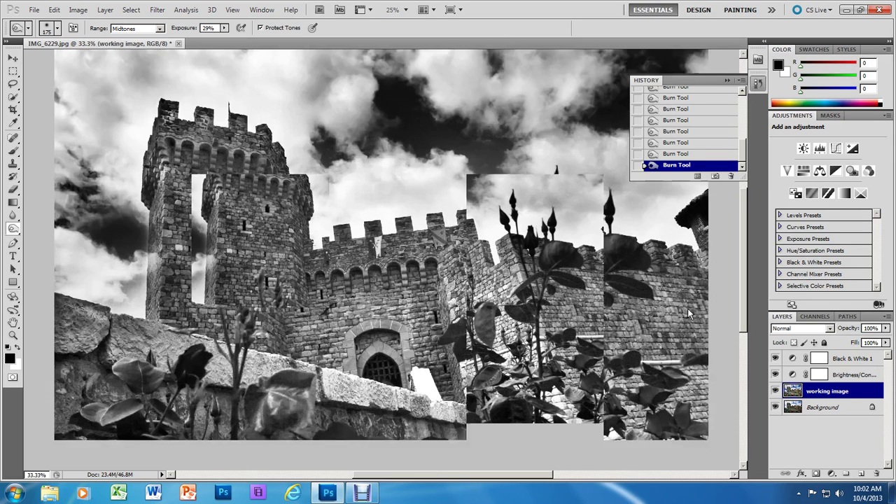
{"action": "key", "text": "ctrl+plus"}
{"action": "key", "text": "ctrl+minus"}
{"action": "key", "text": "ctrl+minus"}
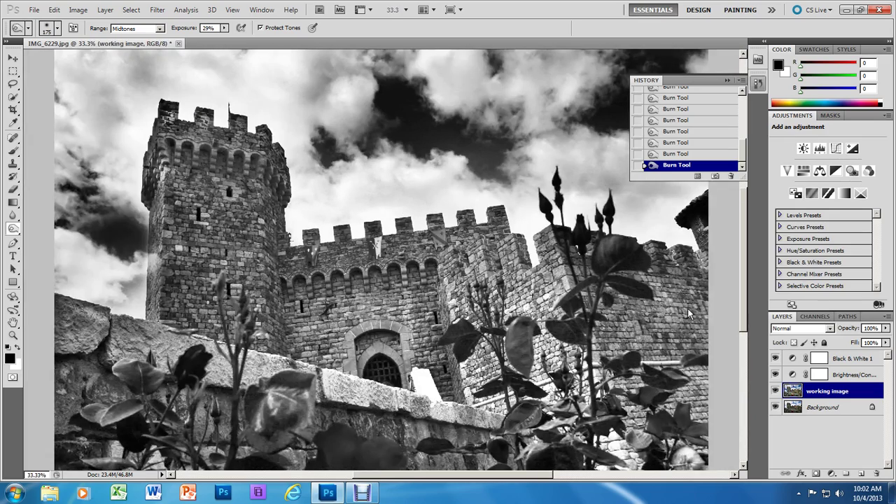
- Add a black Solid Color fill layer above the Black & White adjustment layer
{"action": "left_click", "coordinate": [853, 354]}
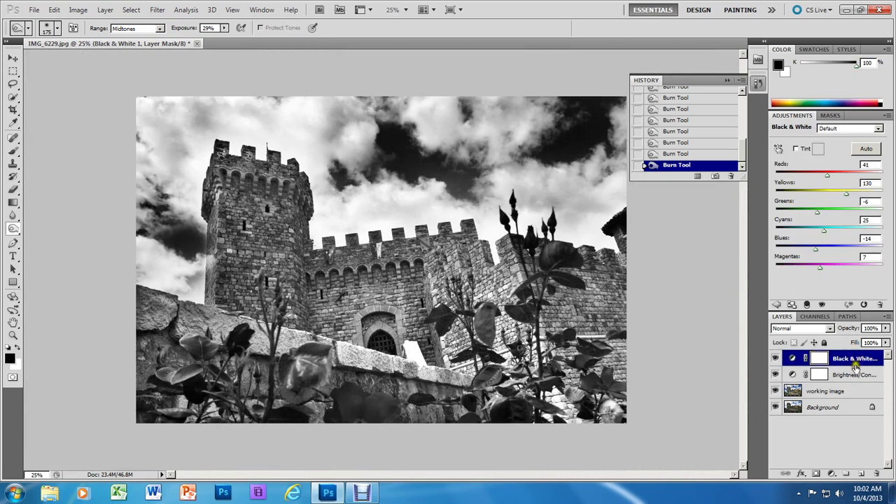
{"action": "left_click", "coordinate": [830, 475]}
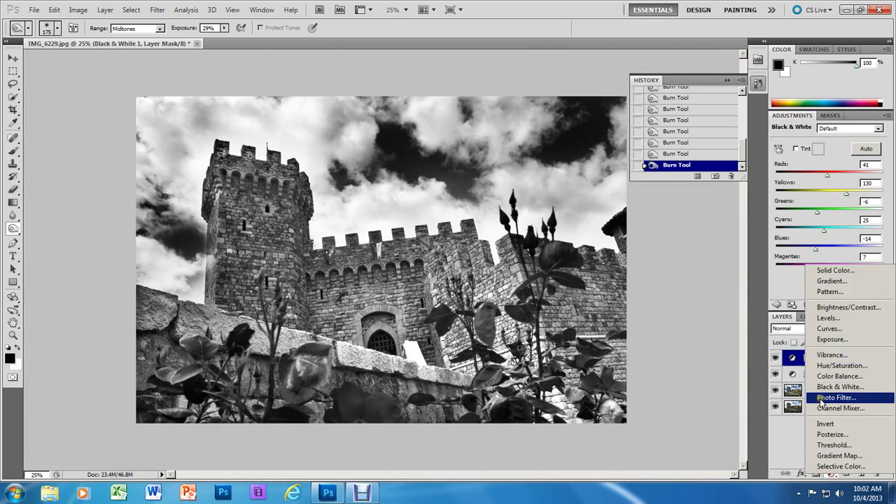
{"action": "left_click", "coordinate": [843, 271]}
{"action": "left_click", "coordinate": [546, 116]}
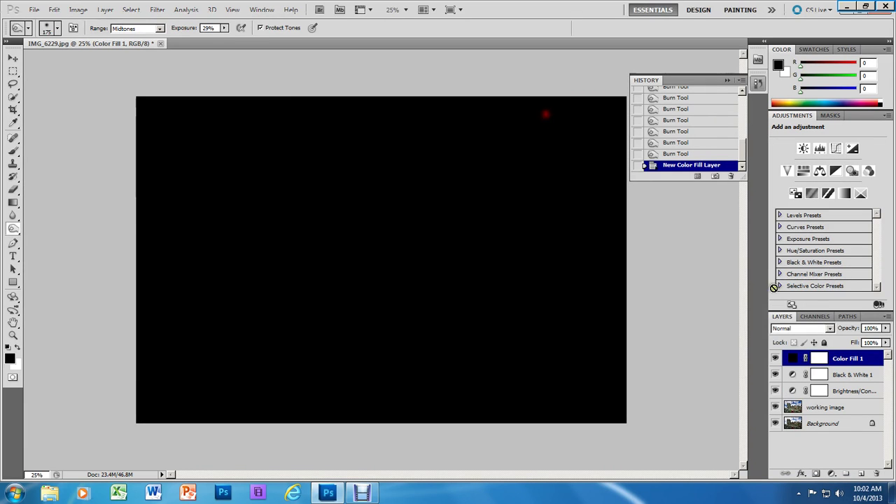
- Target the color fill layer's mask and set up a soft round Brush at 2500 px, 0% hardness and 50% opacity
{"action": "left_click", "coordinate": [821, 357]}
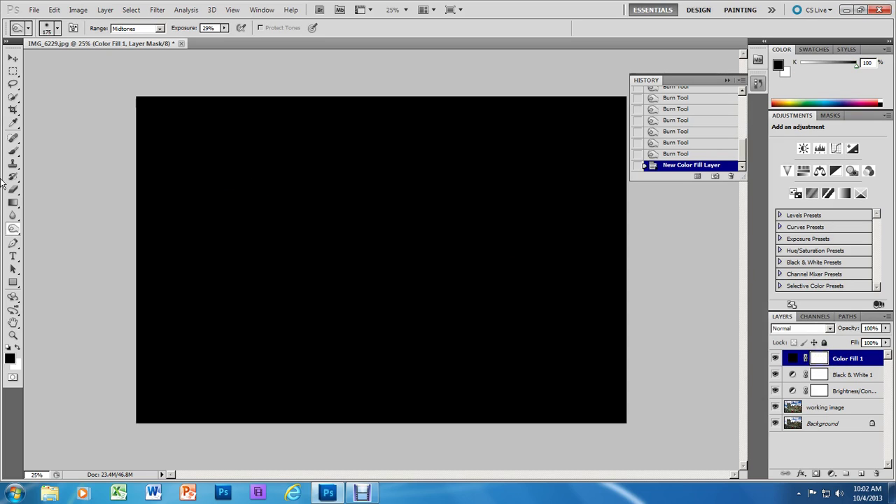
{"action": "left_click", "coordinate": [11, 159]}
{"action": "left_click", "coordinate": [57, 28]}
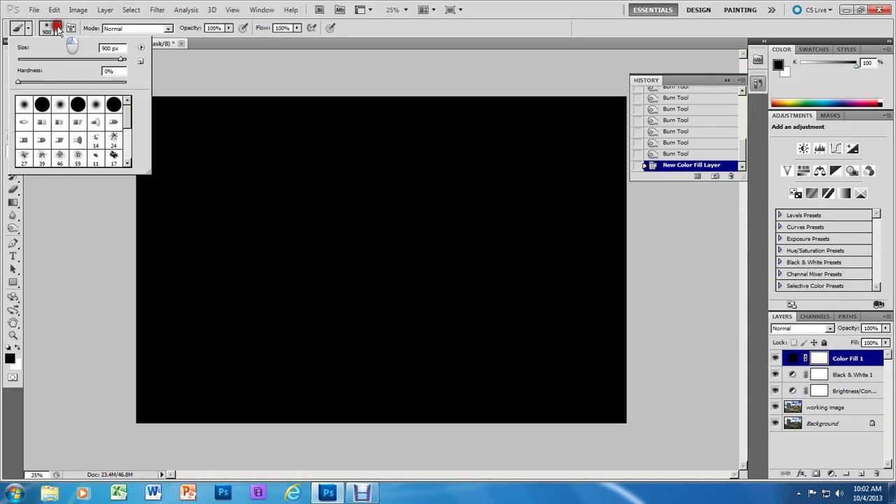
{"action": "mouse_move", "coordinate": [121, 59]}
{"action": "left_mouse_down"}
{"action": "mouse_move", "coordinate": [147, 78]}
{"action": "mouse_move", "coordinate": [133, 60]}
{"action": "left_mouse_up"}
{"action": "left_click", "coordinate": [25, 105]}
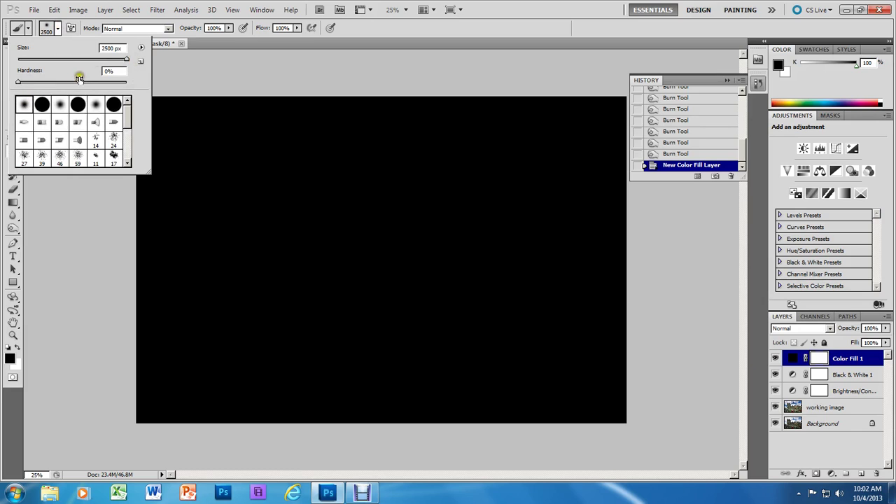
{"action": "left_click", "coordinate": [229, 28]}
{"action": "left_click_drag", "start_coordinate": [198, 38], "coordinate": [202, 39]}
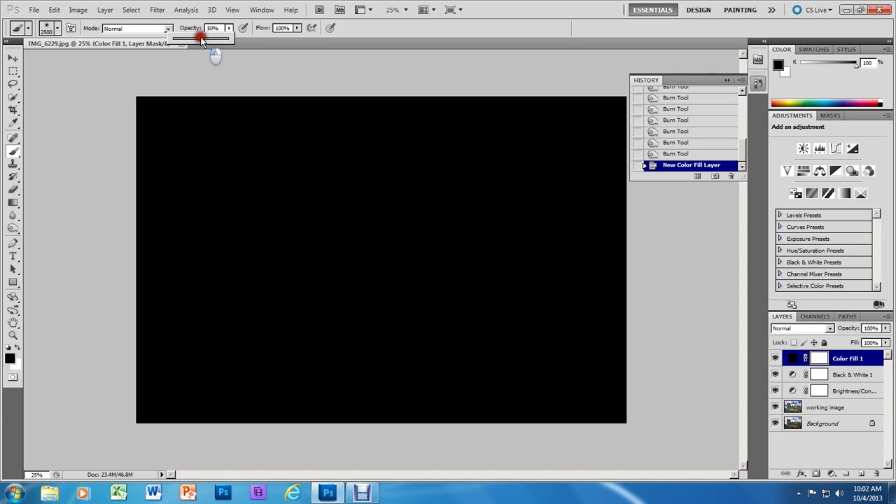
- Paint black over the color fill layer's mask with the 2500 px brush at 51% opacity, revealing the sky and castle while keeping darker edges
{"action": "left_click", "coordinate": [392, 199]}
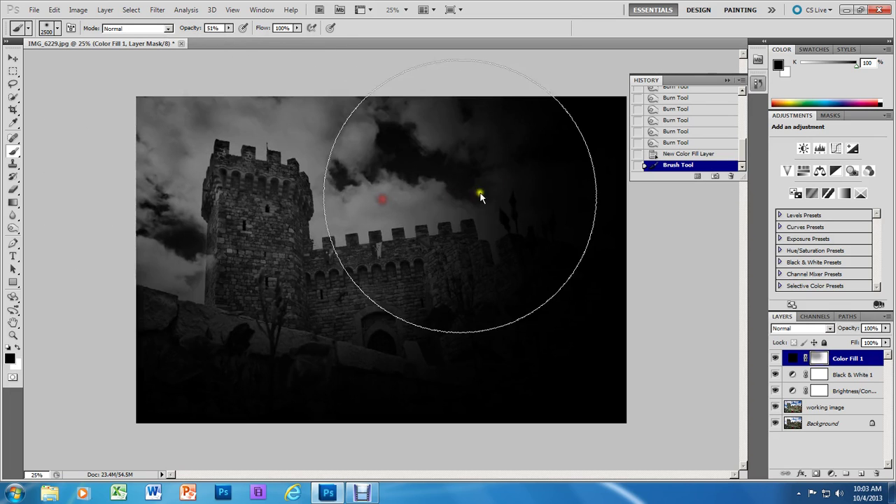
{"action": "mouse_move", "coordinate": [142, 185]}
{"action": "left_mouse_down"}
{"action": "mouse_move", "coordinate": [510, 195]}
{"action": "mouse_move", "coordinate": [627, 176]}
{"action": "mouse_move", "coordinate": [479, 198]}
{"action": "mouse_move", "coordinate": [246, 209]}
{"action": "mouse_move", "coordinate": [132, 203]}
{"action": "mouse_move", "coordinate": [317, 189]}
{"action": "mouse_move", "coordinate": [646, 189]}
{"action": "mouse_move", "coordinate": [566, 188]}
{"action": "mouse_move", "coordinate": [496, 238]}
{"action": "mouse_move", "coordinate": [259, 268]}
{"action": "mouse_move", "coordinate": [165, 257]}
{"action": "mouse_move", "coordinate": [183, 178]}
{"action": "mouse_move", "coordinate": [178, 147]}
{"action": "mouse_move", "coordinate": [212, 150]}
{"action": "mouse_move", "coordinate": [313, 205]}
{"action": "mouse_move", "coordinate": [402, 207]}
{"action": "mouse_move", "coordinate": [441, 219]}
{"action": "mouse_move", "coordinate": [448, 197]}
{"action": "mouse_move", "coordinate": [570, 147]}
{"action": "mouse_move", "coordinate": [559, 259]}
{"action": "mouse_move", "coordinate": [538, 243]}
{"action": "mouse_move", "coordinate": [470, 257]}
{"action": "mouse_move", "coordinate": [314, 252]}
{"action": "mouse_move", "coordinate": [322, 228]}
{"action": "mouse_move", "coordinate": [249, 240]}
{"action": "mouse_move", "coordinate": [230, 216]}
{"action": "left_mouse_up"}
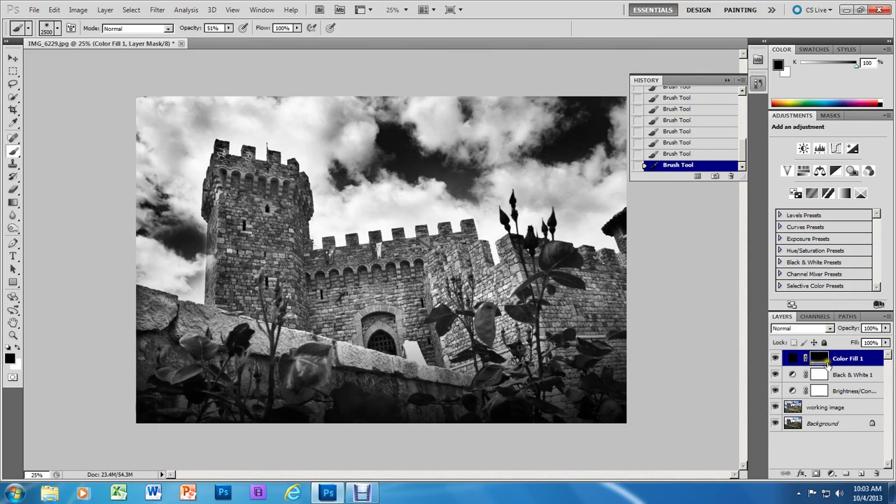
{"action": "mouse_move", "coordinate": [586, 232]}
{"action": "left_mouse_down"}
{"action": "mouse_move", "coordinate": [457, 254]}
{"action": "mouse_move", "coordinate": [315, 255]}
{"action": "mouse_move", "coordinate": [216, 243]}
{"action": "mouse_move", "coordinate": [260, 228]}
{"action": "mouse_move", "coordinate": [459, 243]}
{"action": "mouse_move", "coordinate": [355, 257]}
{"action": "mouse_move", "coordinate": [217, 247]}
{"action": "mouse_move", "coordinate": [197, 180]}
{"action": "mouse_move", "coordinate": [560, 181]}
{"action": "mouse_move", "coordinate": [514, 282]}
{"action": "mouse_move", "coordinate": [516, 272]}
{"action": "mouse_move", "coordinate": [457, 263]}
{"action": "mouse_move", "coordinate": [265, 266]}
{"action": "mouse_move", "coordinate": [270, 255]}
{"action": "mouse_move", "coordinate": [206, 240]}
{"action": "left_mouse_up"}
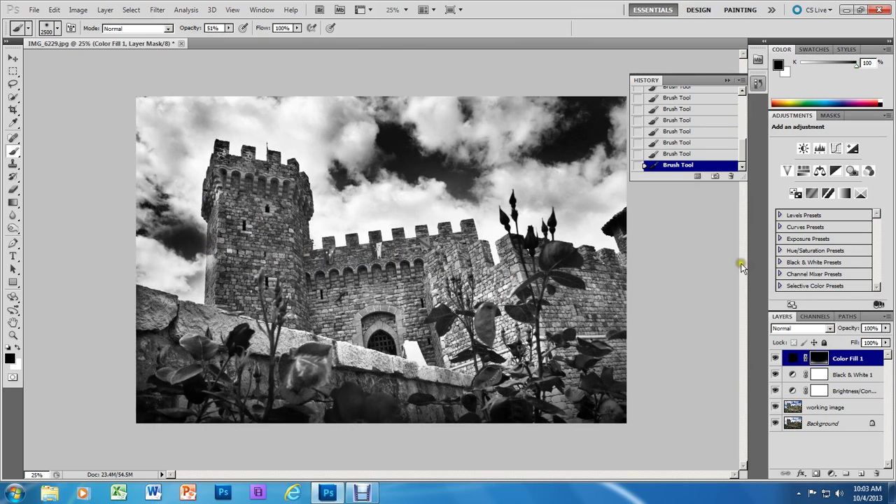
- Set up a Photoshop-format Save As in period 1's Landscape edit folder on network drive P:, naming the file with the author's initial and surname plus BWP
{"action": "left_click", "coordinate": [33, 9]}
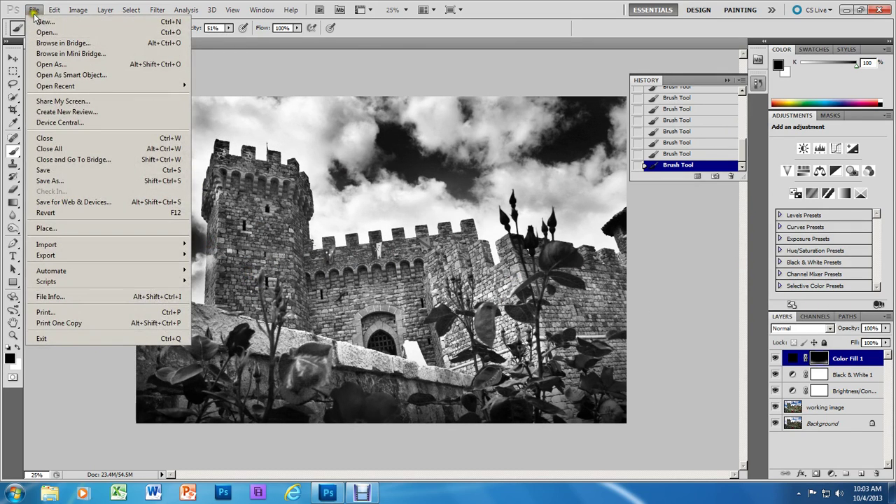
{"action": "left_click", "coordinate": [68, 181]}
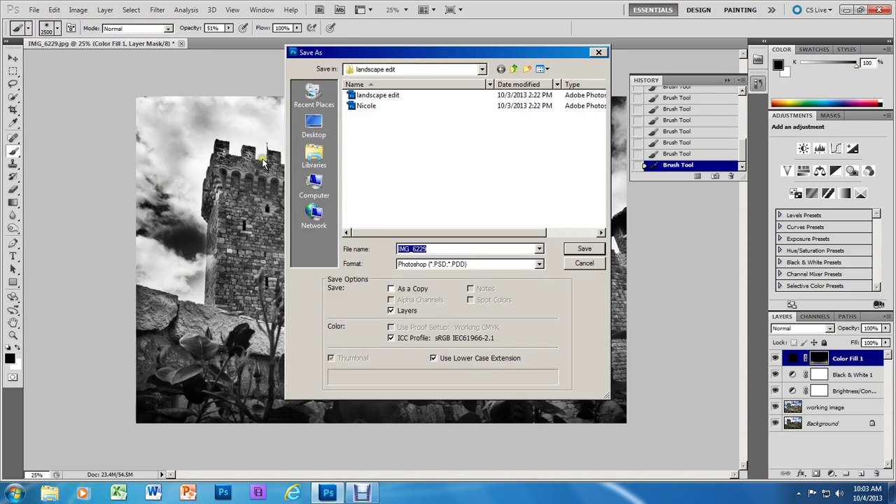
{"action": "left_click", "coordinate": [314, 183]}
{"action": "left_click_drag", "start_coordinate": [606, 125], "coordinate": [600, 176]}
{"action": "double_click", "coordinate": [524, 129]}
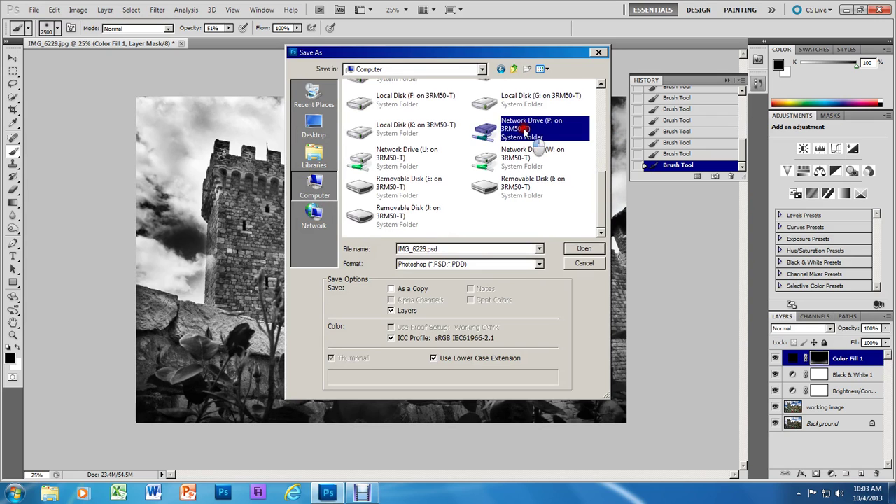
{"action": "left_click_drag", "start_coordinate": [602, 123], "coordinate": [600, 144]}
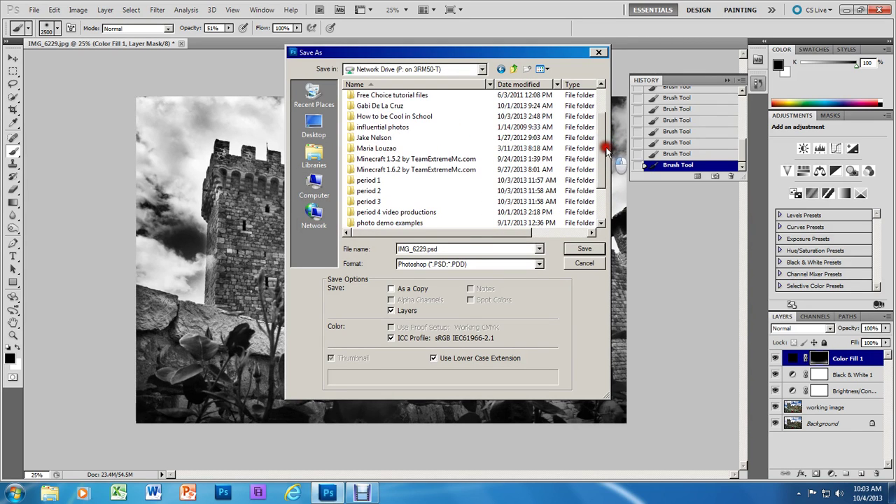
{"action": "double_click", "coordinate": [377, 180]}
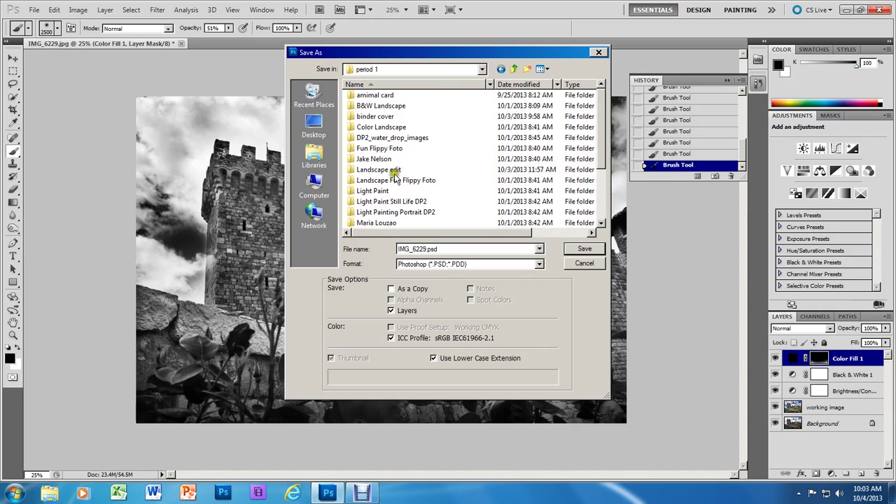
{"action": "double_click", "coordinate": [395, 170]}
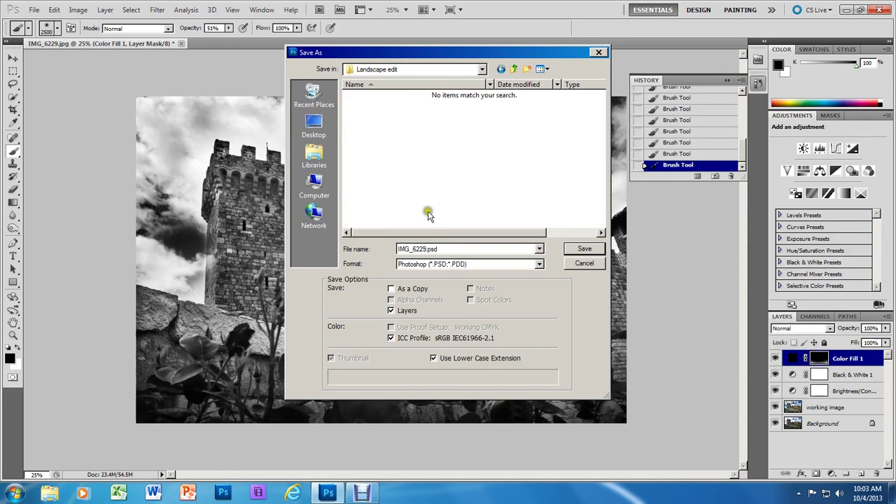
{"action": "double_click", "coordinate": [451, 249]}
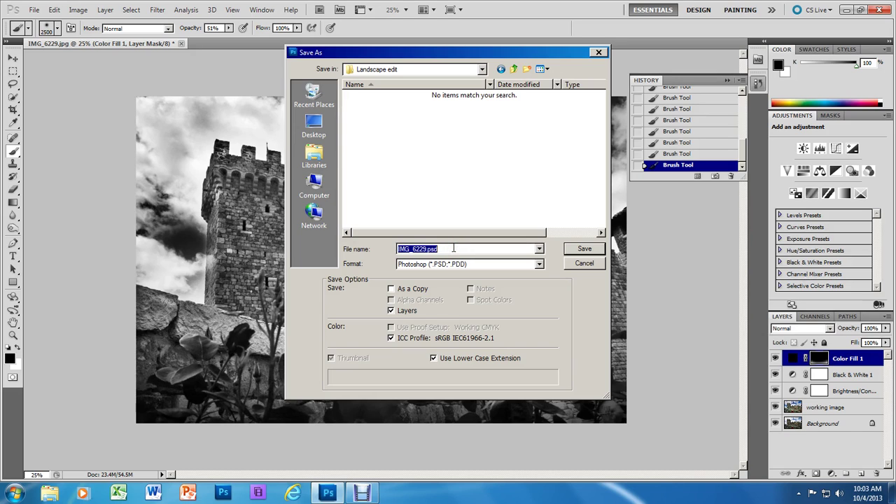
{"action": "type", "text": "C_SalinasBWP"}
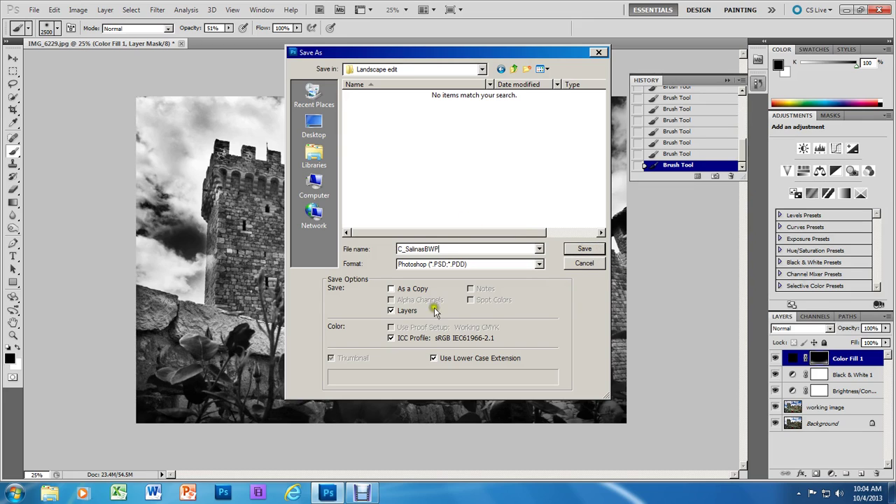
{"action": "left_click", "coordinate": [362, 493]}
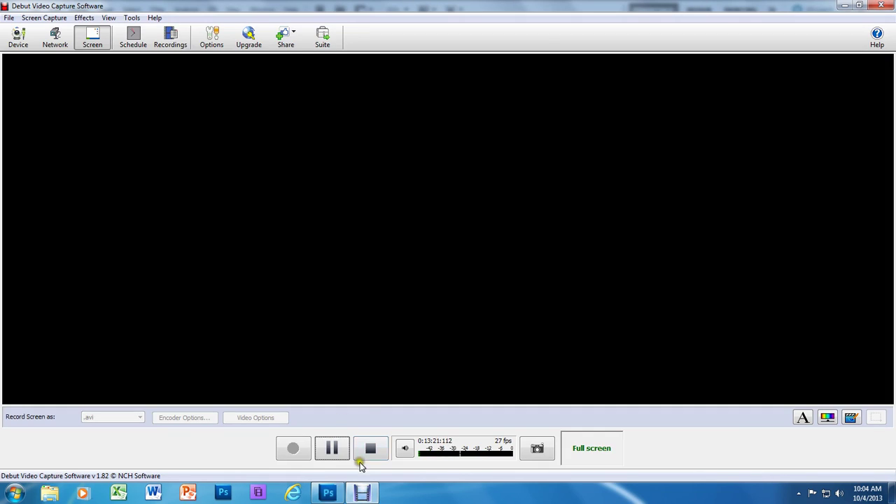